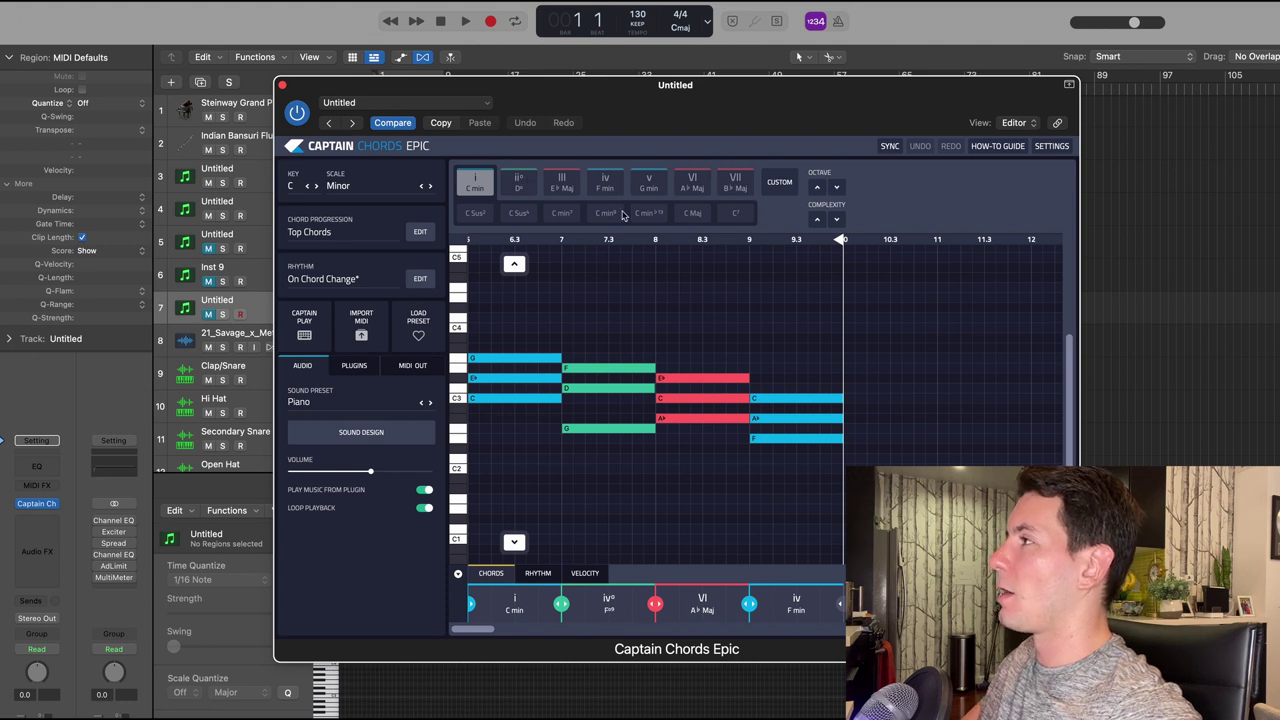
Step: Select the iv° chord block in the progression and audition it
{"action": "left_click", "coordinate": [612, 389]}
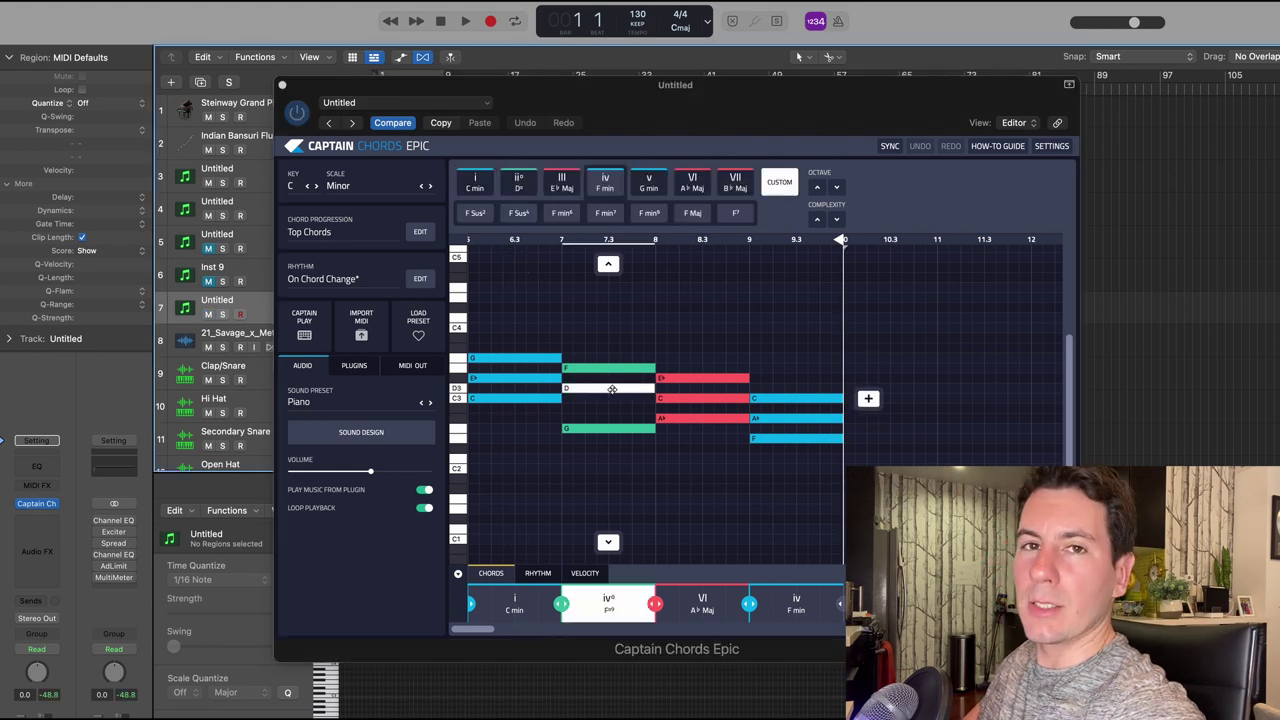
{"action": "left_click", "coordinate": [612, 390]}
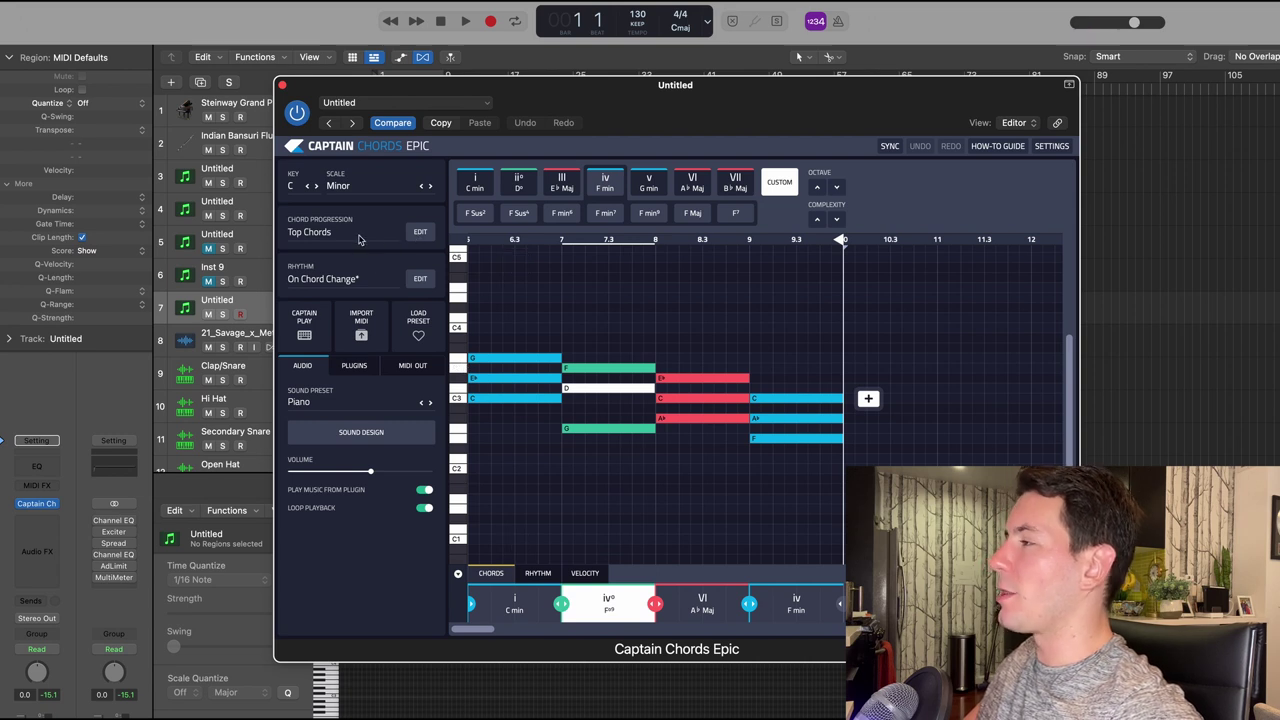
Step: Solo chord track 7 and play the C min, F°7, A♭ Maj, F min progression
{"action": "left_click", "coordinate": [376, 282]}
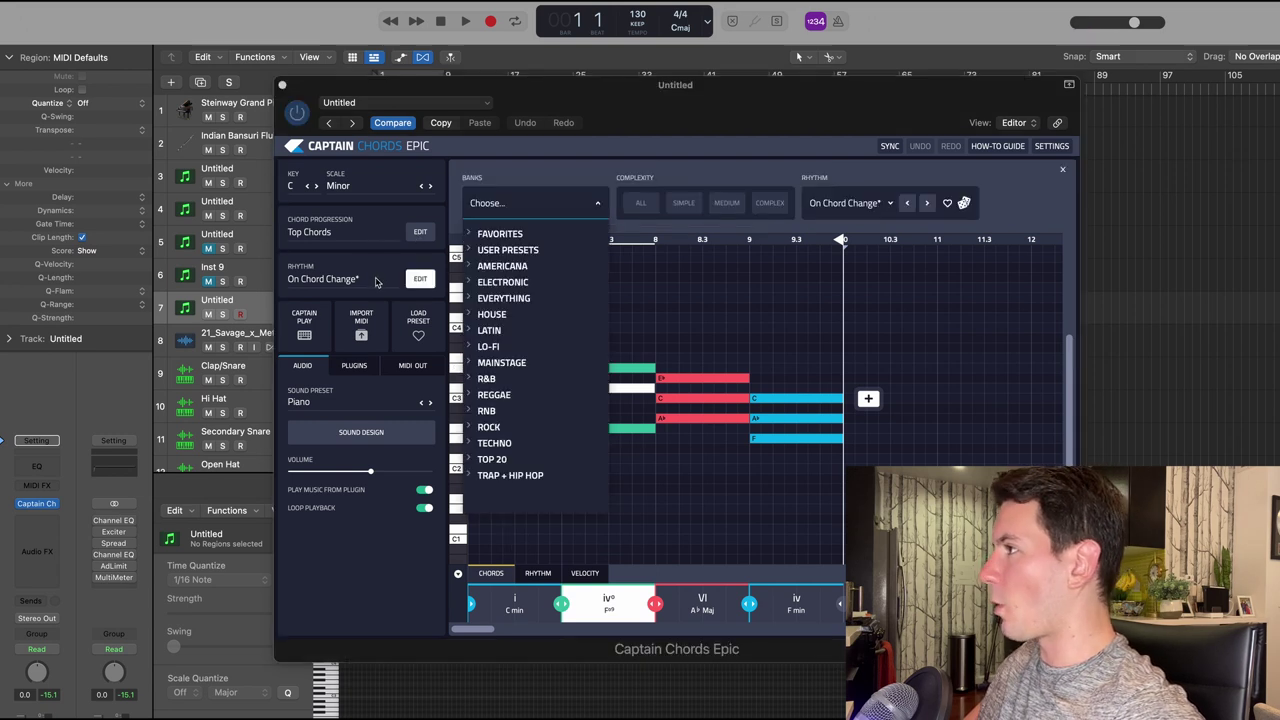
{"action": "left_click", "coordinate": [518, 190]}
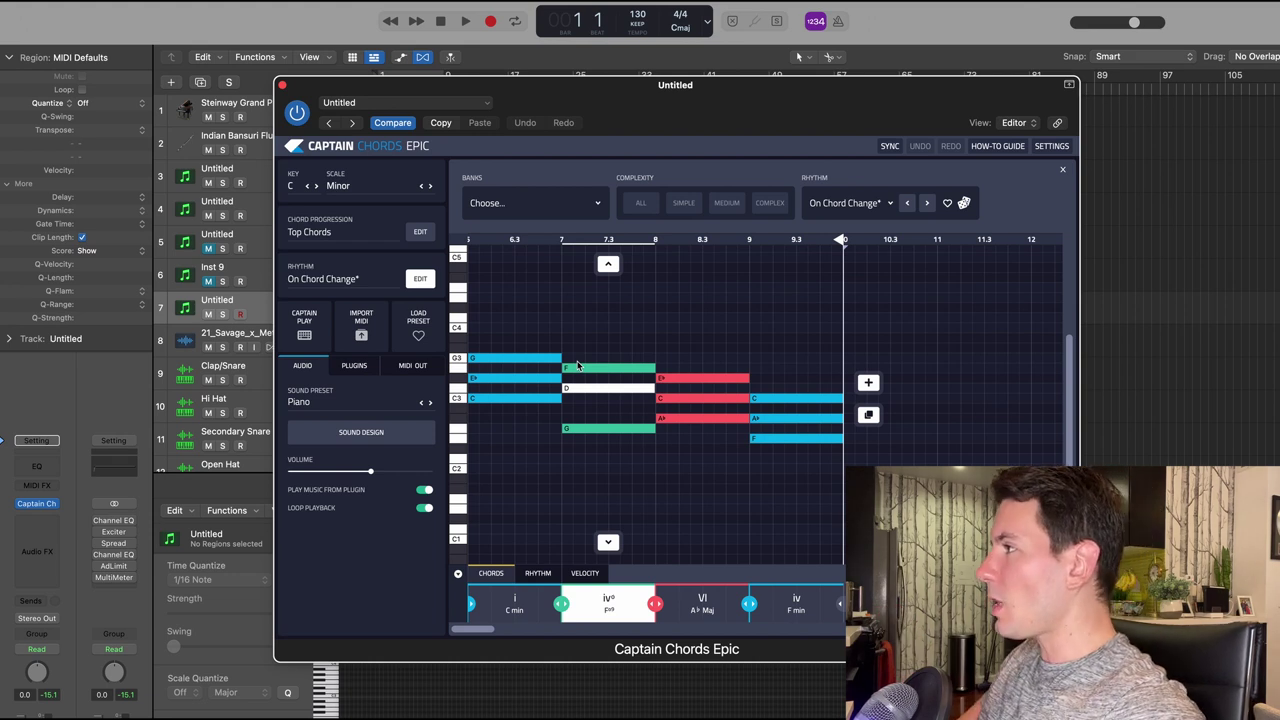
{"action": "left_click", "coordinate": [222, 314]}
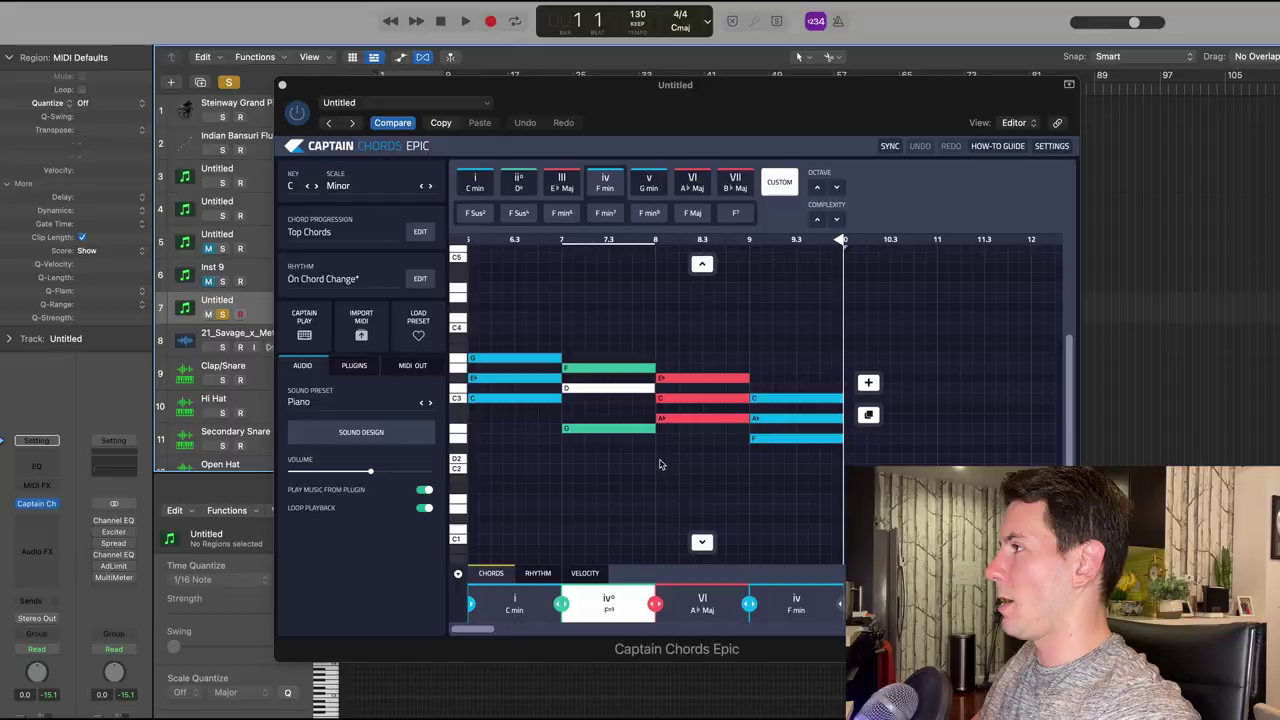
{"action": "key", "text": "space"}
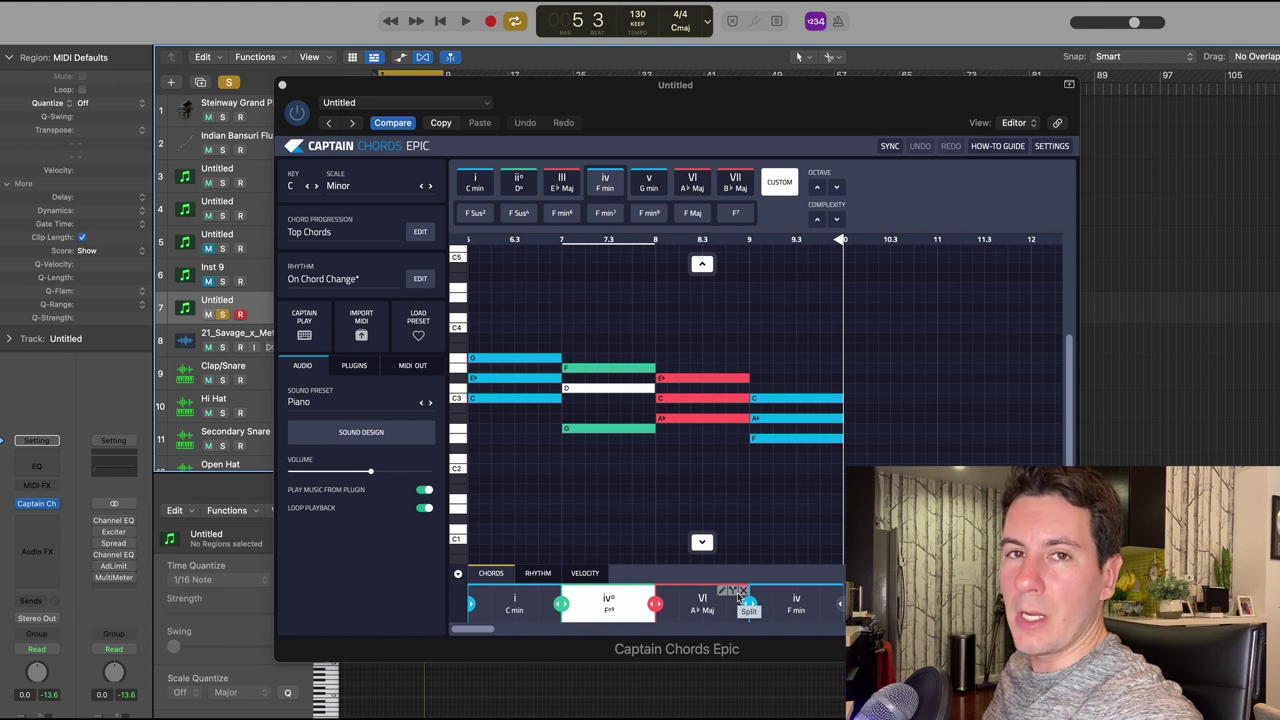
Step: Close the Captain Chords window and select the Steinway Grand Piano track
{"action": "left_click_drag", "start_coordinate": [636, 120], "coordinate": [379, 101]}
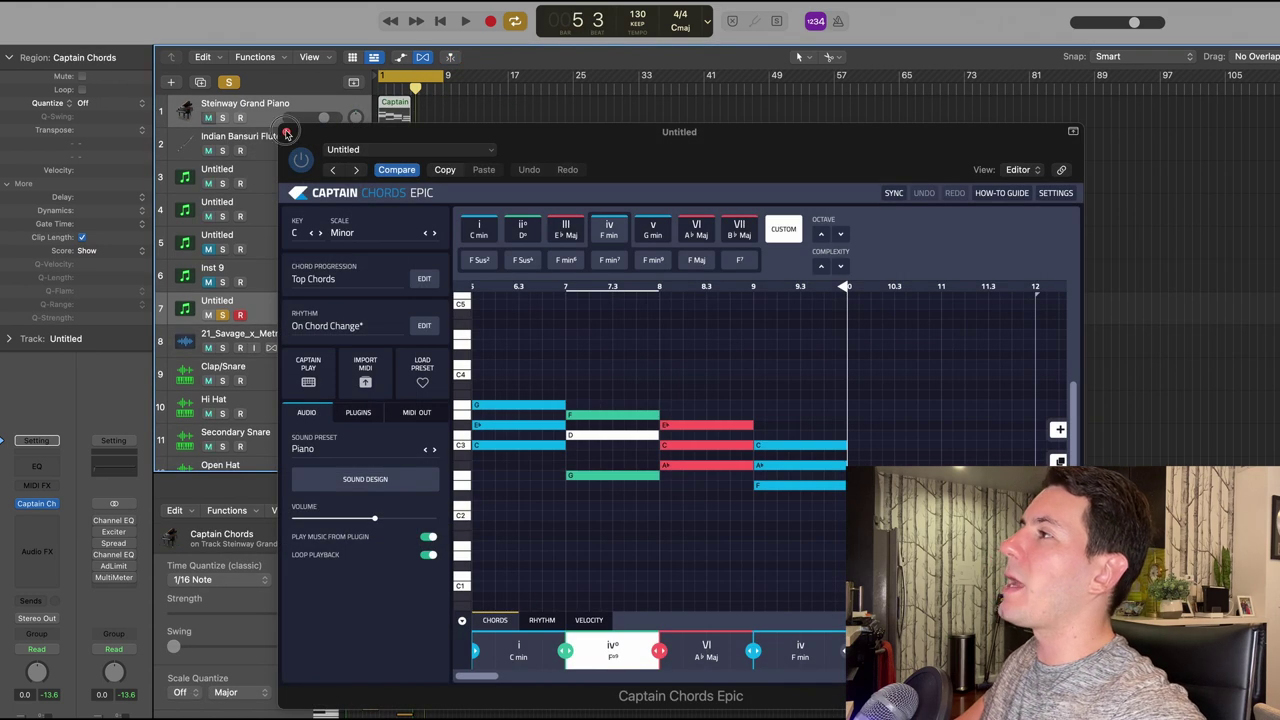
{"action": "left_click", "coordinate": [288, 131]}
{"action": "left_click", "coordinate": [260, 108]}
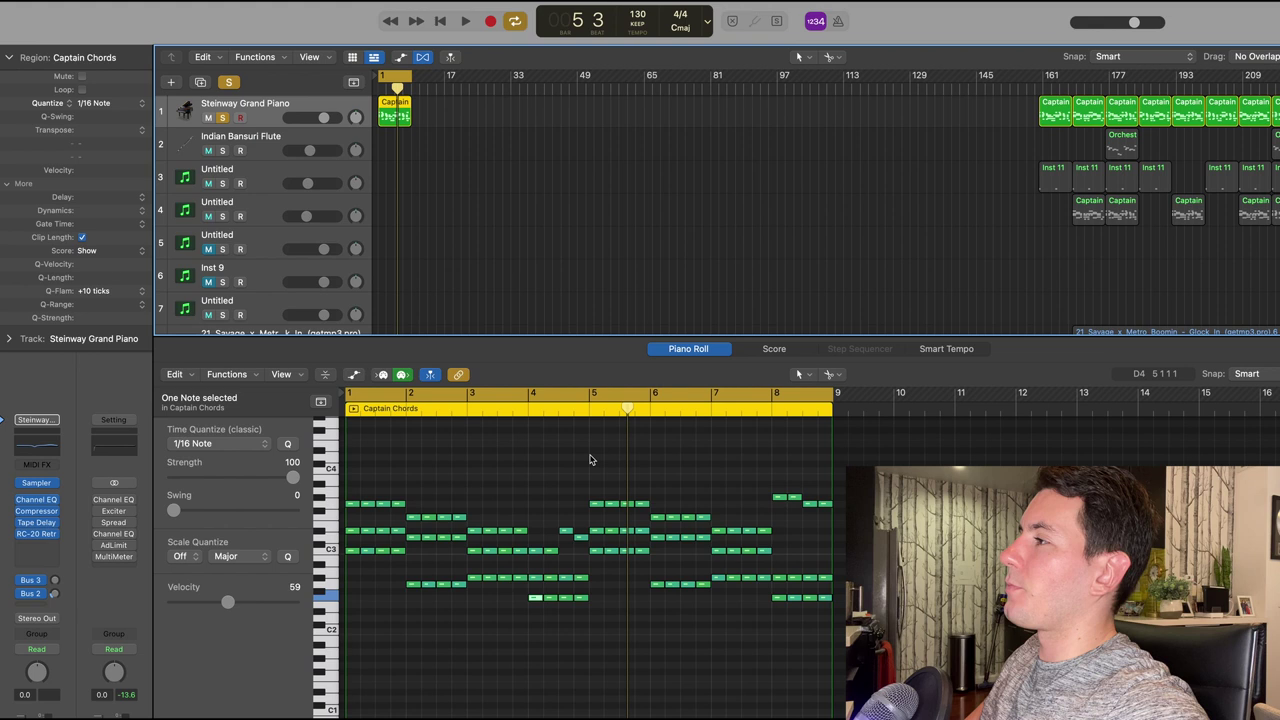
Step: Zoom the piano roll on the chord notes, inspect the bar 2 note, and play from bar 1
{"action": "left_click", "coordinate": [614, 473], "text": "ctrl+alt"}
{"action": "left_click", "coordinate": [620, 471], "text": "ctrl+alt"}
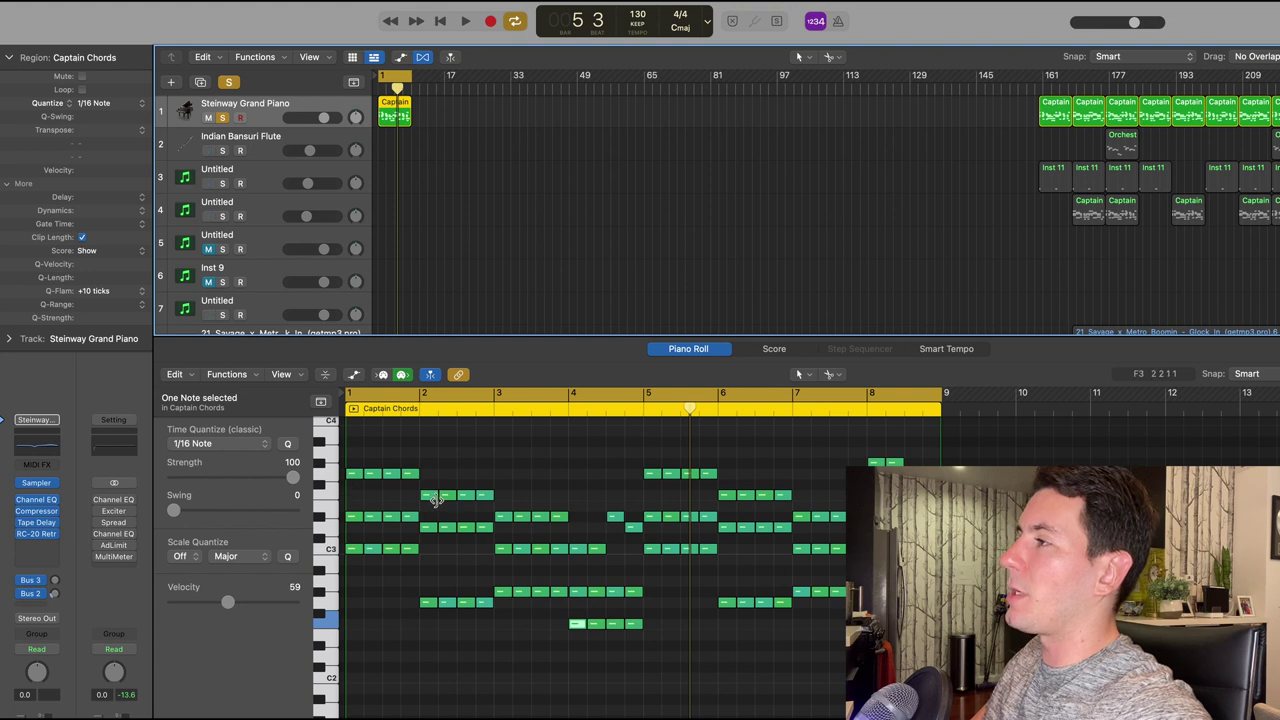
{"action": "key", "text": "super+Right"}
{"action": "left_click", "coordinate": [438, 500]}
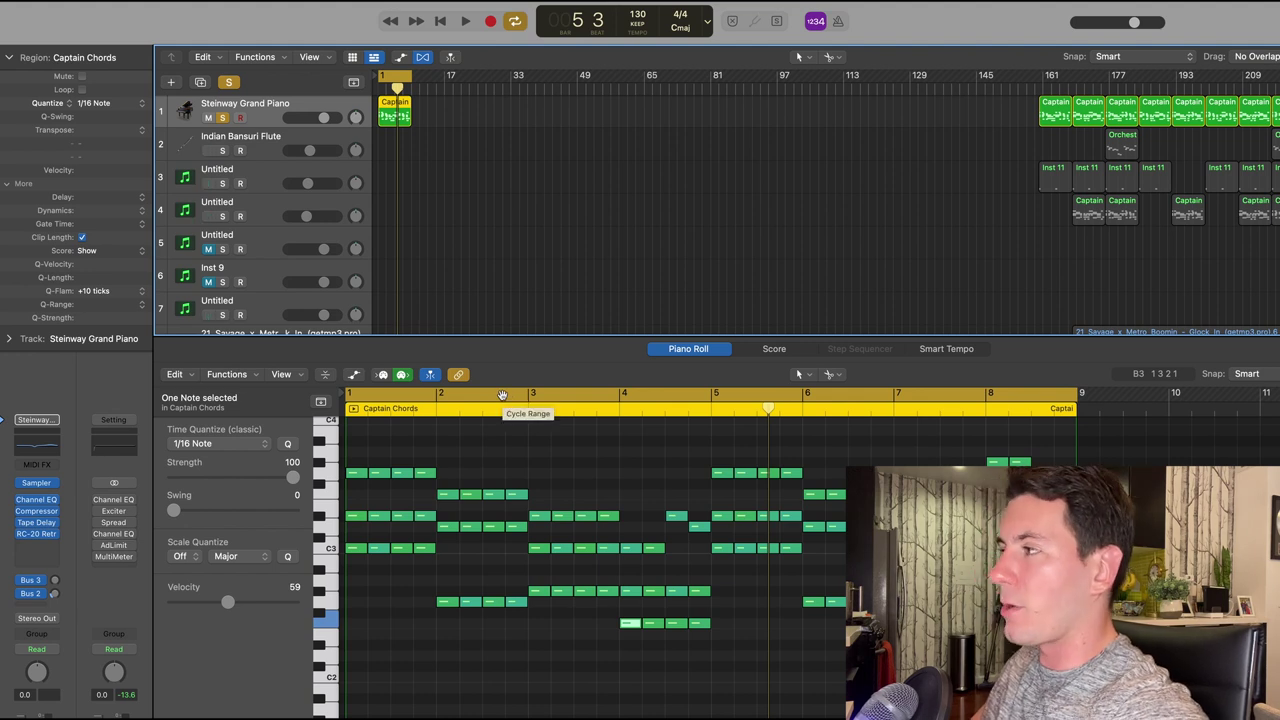
{"action": "scroll", "coordinate": [510, 467], "scroll_direction": "up", "scroll_amount": 1}
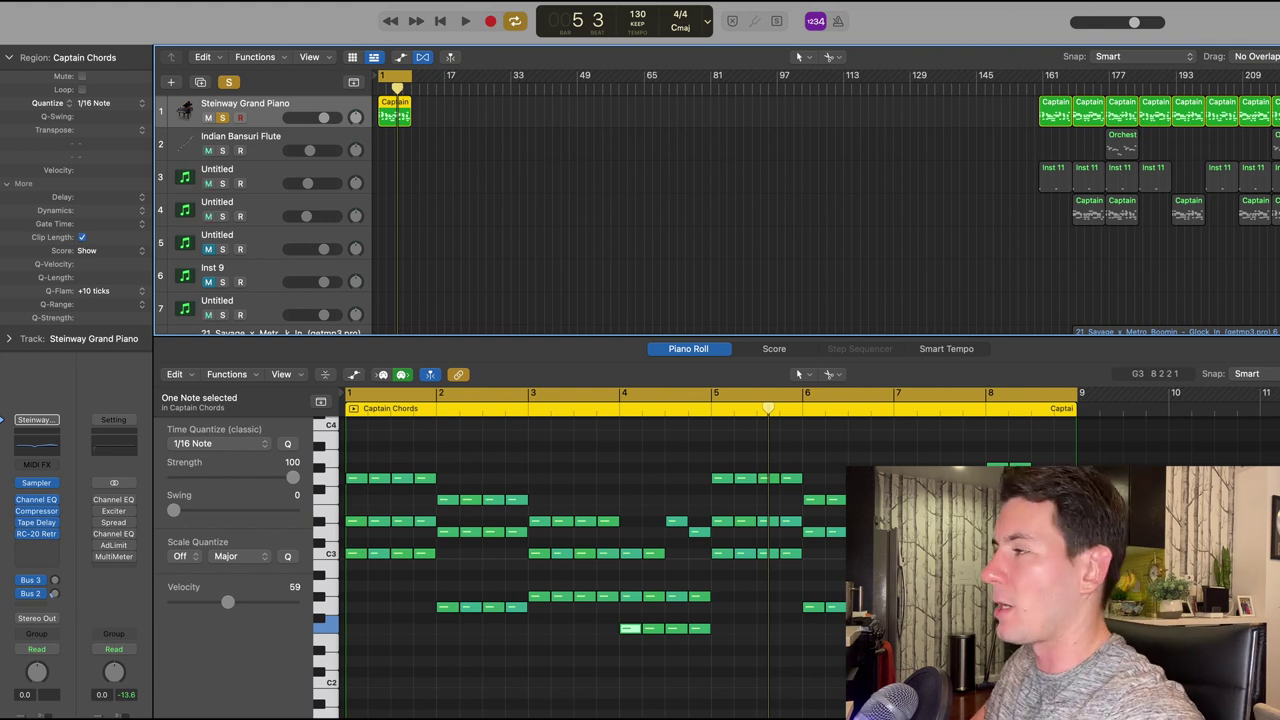
{"action": "left_click", "coordinate": [826, 640]}
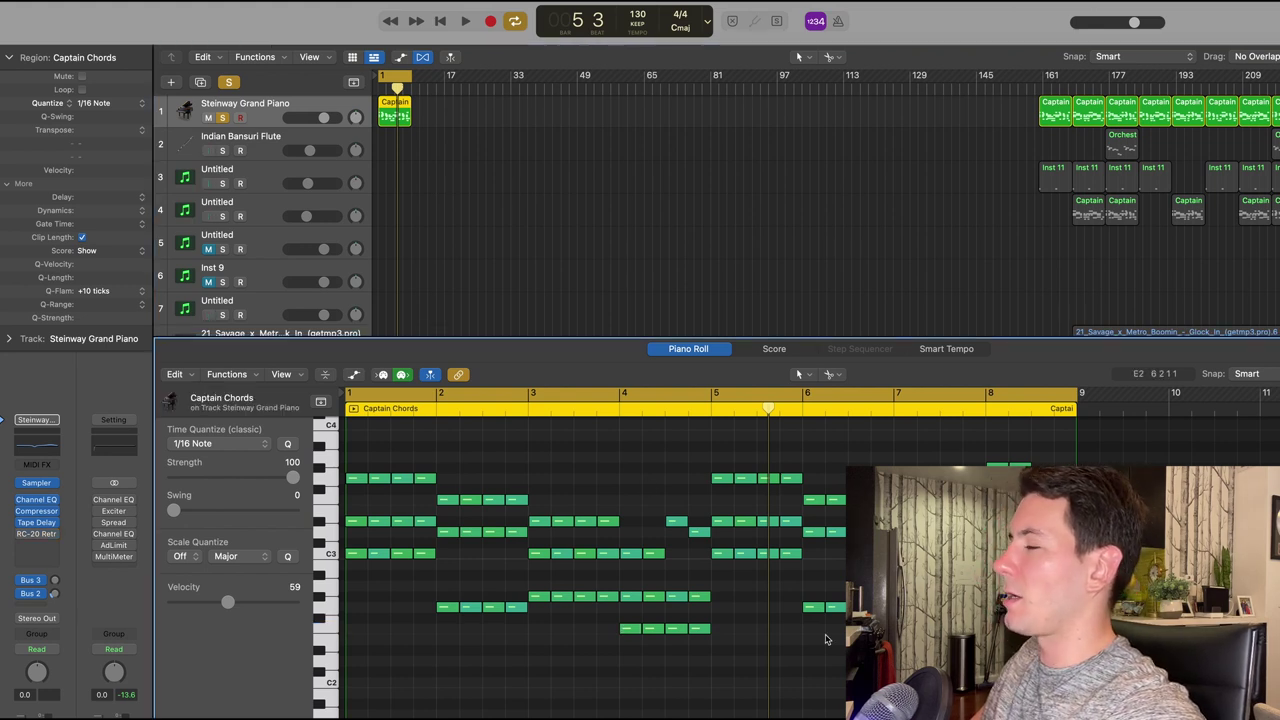
{"action": "key", "text": "space"}
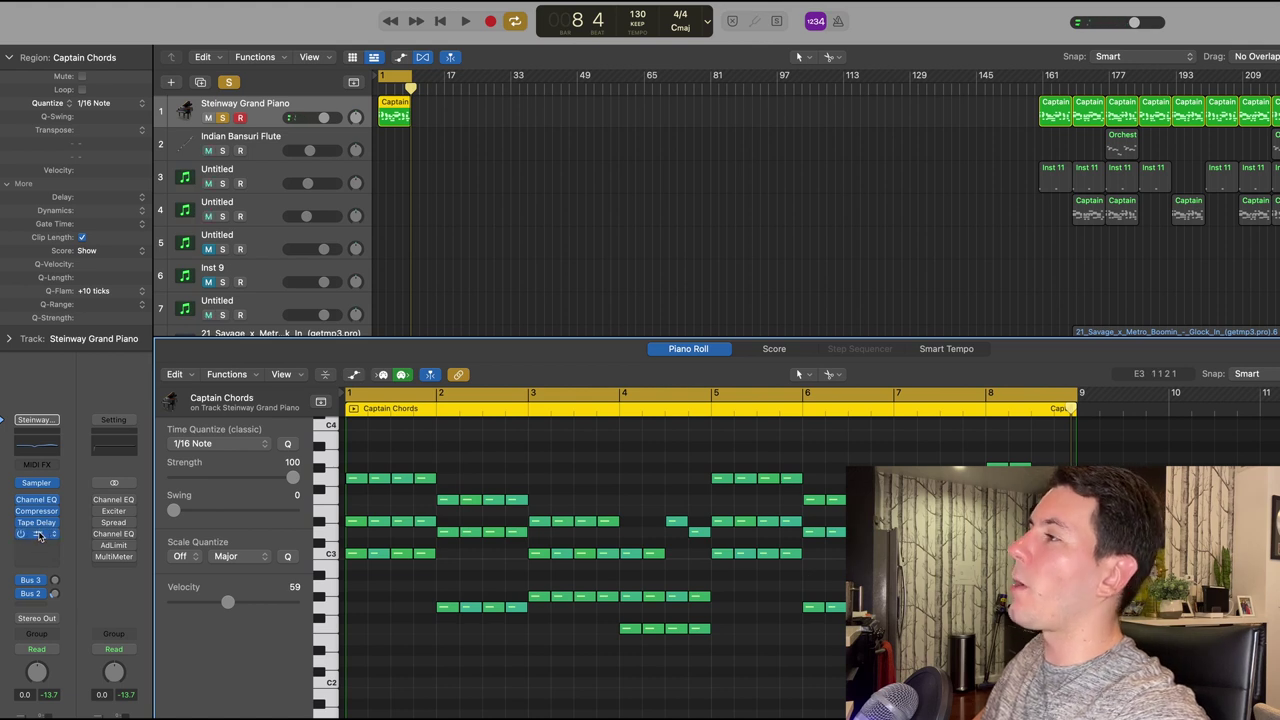
{"action": "left_click", "coordinate": [36, 533]}
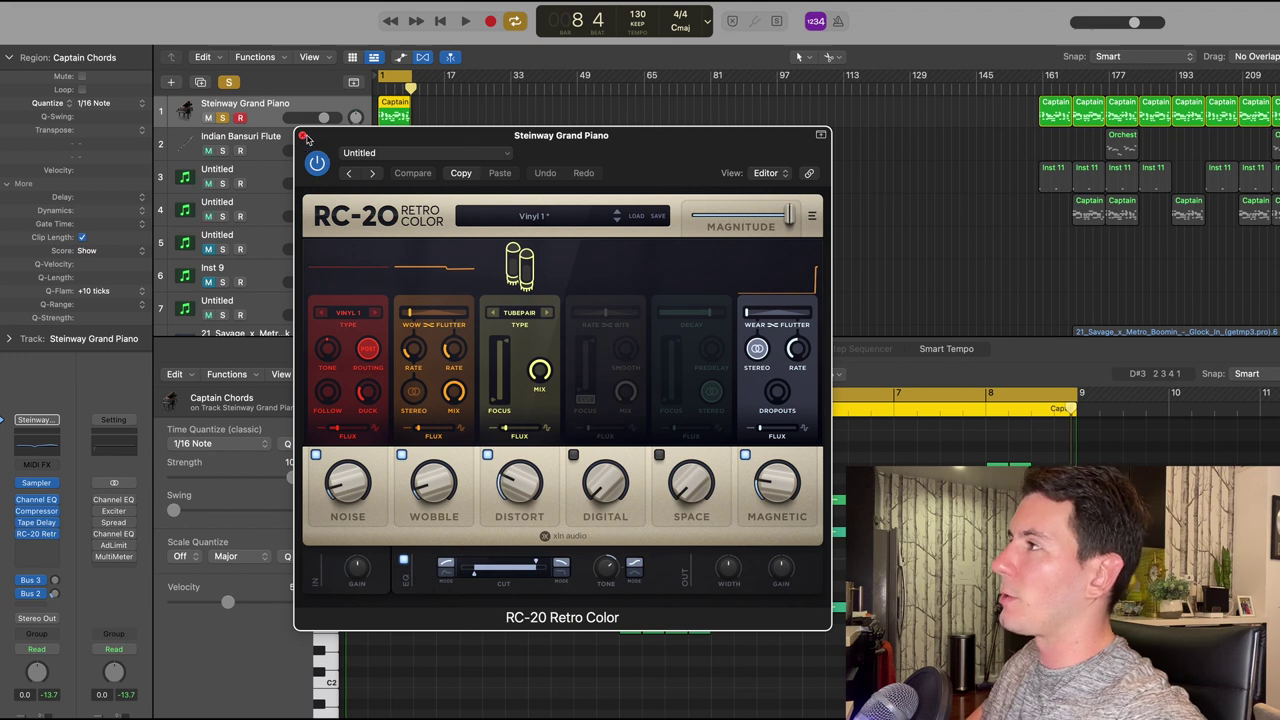
{"action": "left_click", "coordinate": [304, 134]}
{"action": "left_click", "coordinate": [465, 22]}
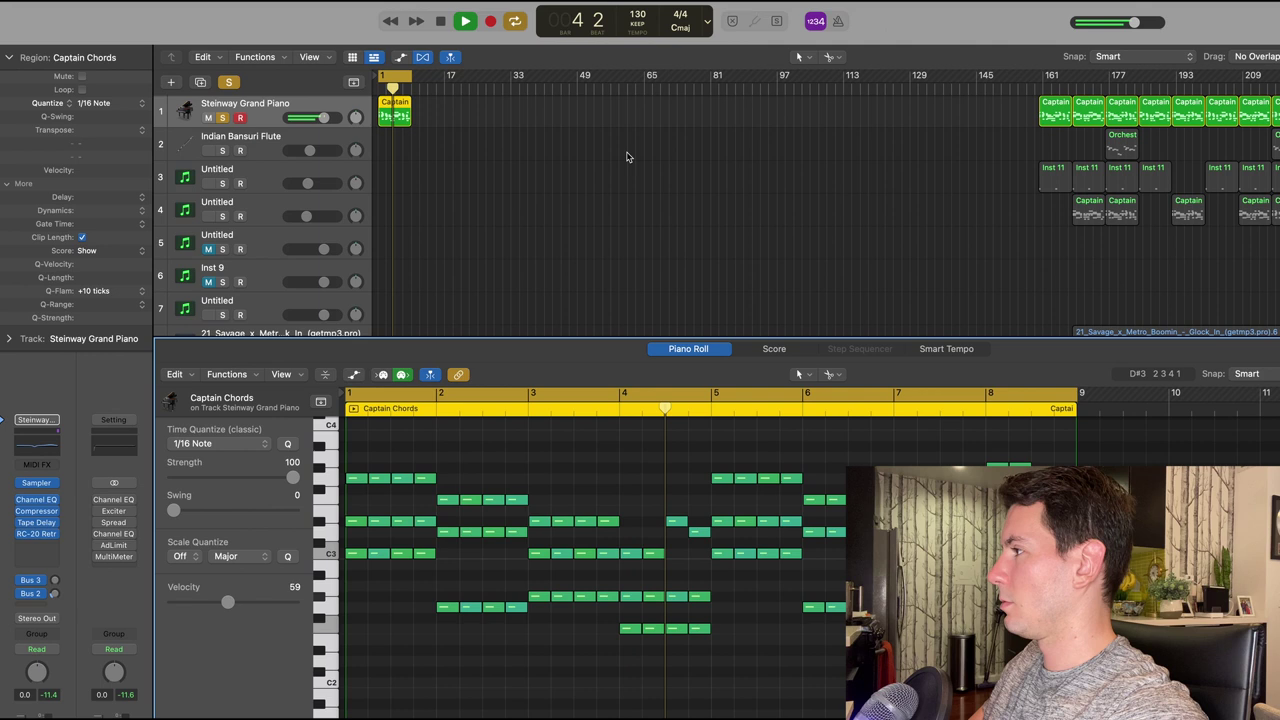
{"action": "key", "text": "space"}
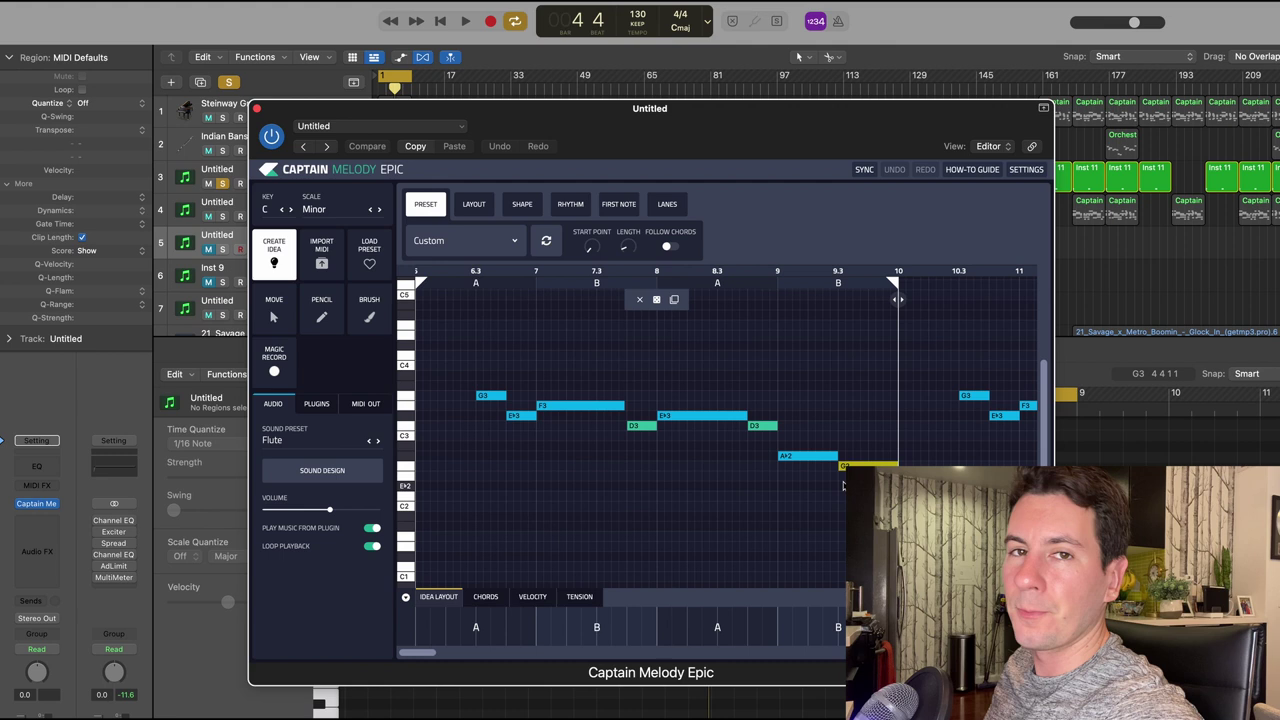
{"action": "left_click", "coordinate": [312, 442]}
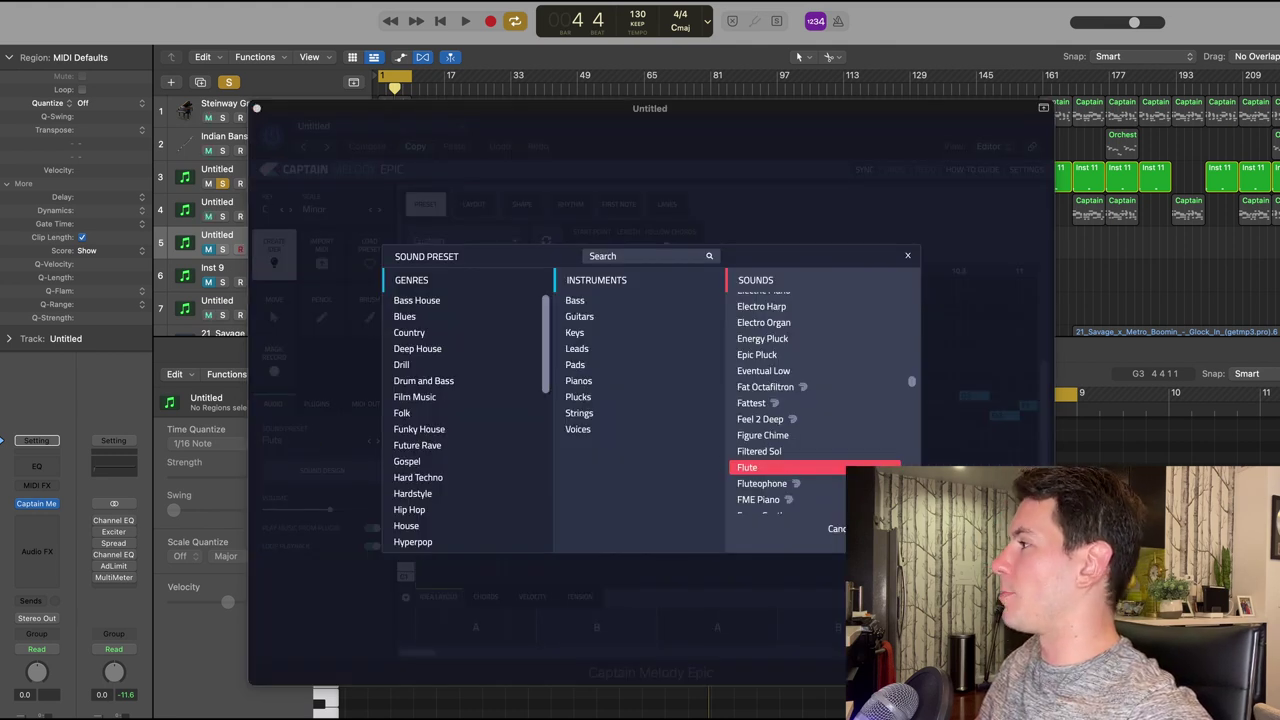
{"action": "left_click", "coordinate": [907, 255]}
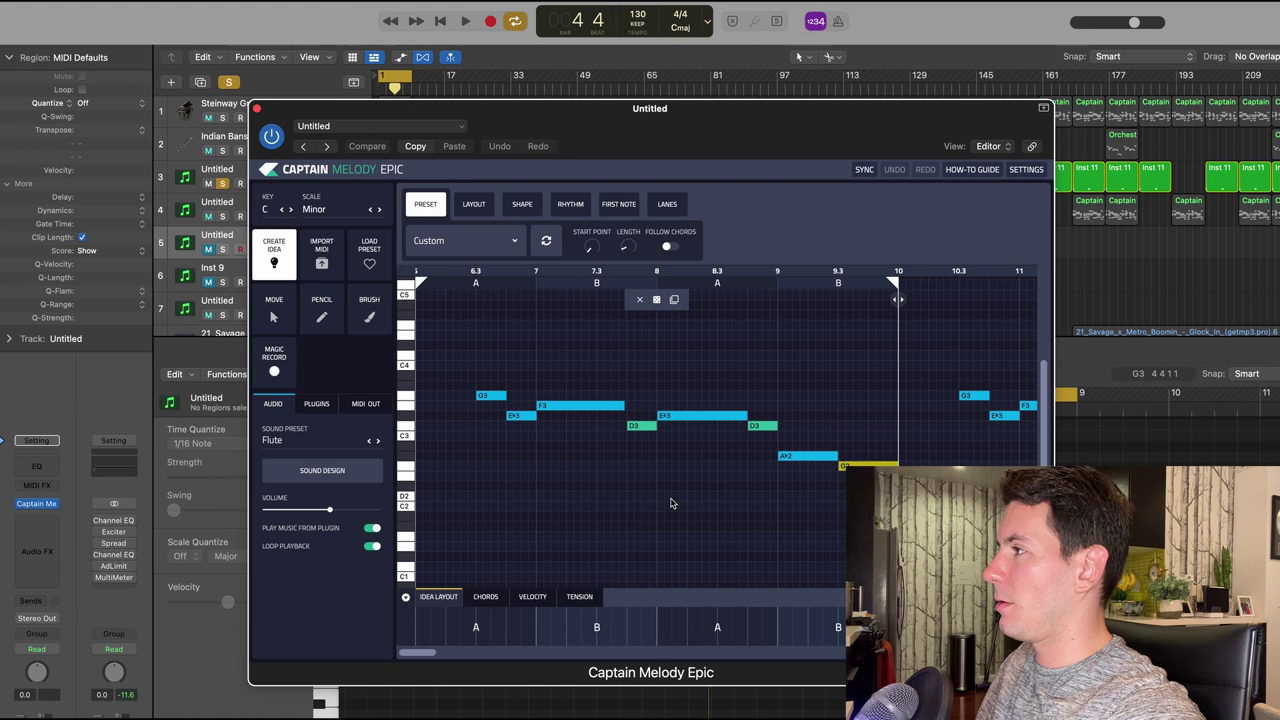
{"action": "key", "text": "space"}
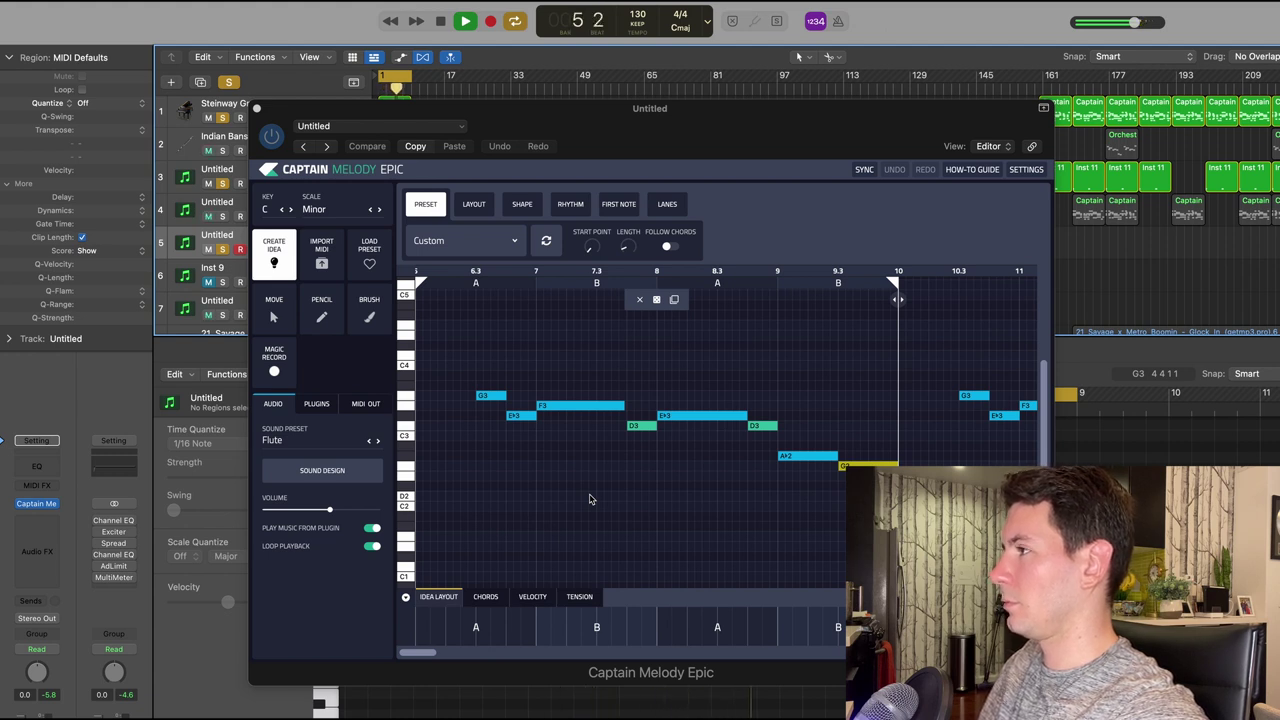
{"action": "key", "text": "space"}
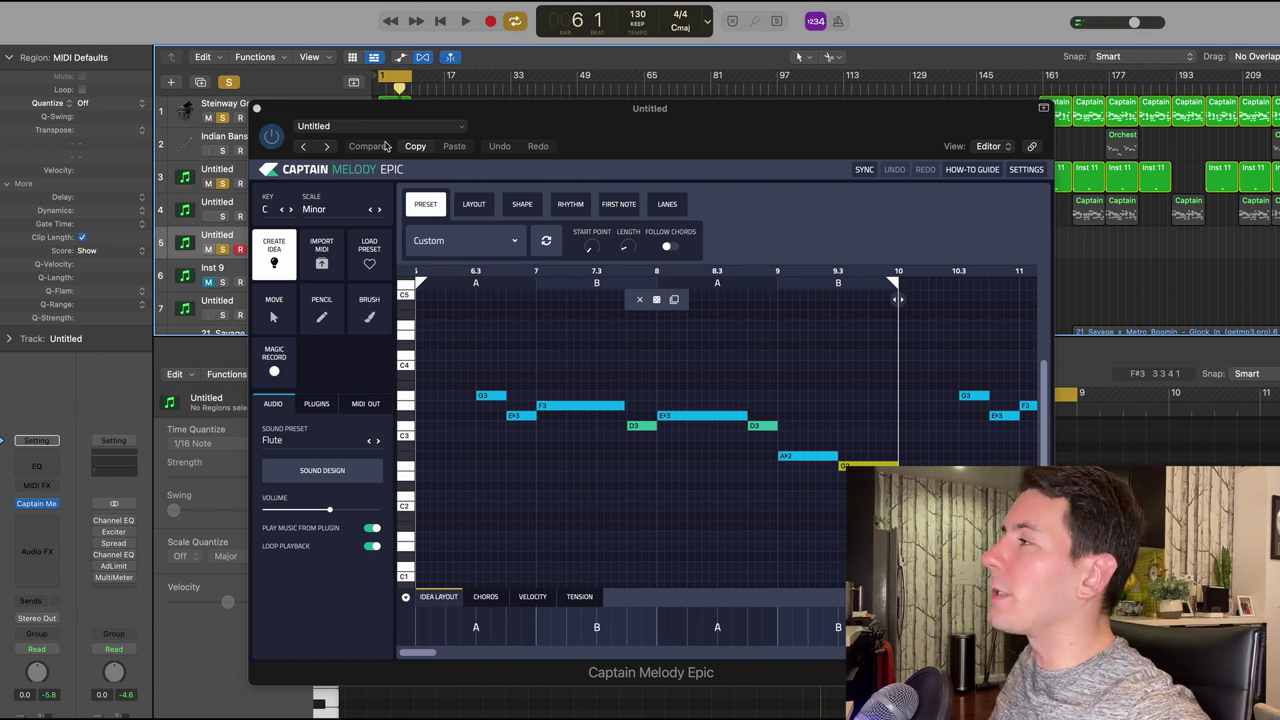
Step: Export the Captain Melody as MIDI onto the Indian Bansuri Flute track
{"action": "left_click_drag", "start_coordinate": [549, 140], "coordinate": [549, 233]}
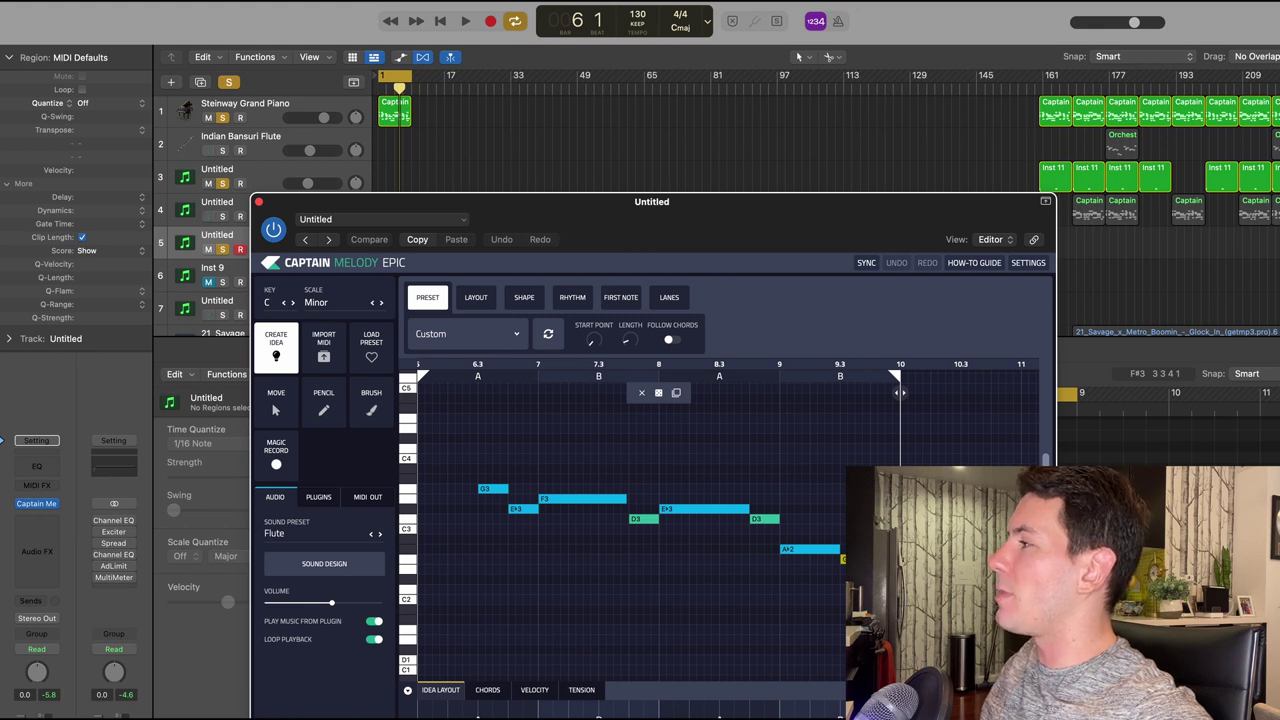
{"action": "key", "text": "super+w"}
{"action": "left_click_drag", "start_coordinate": [630, 330], "coordinate": [390, 140]}
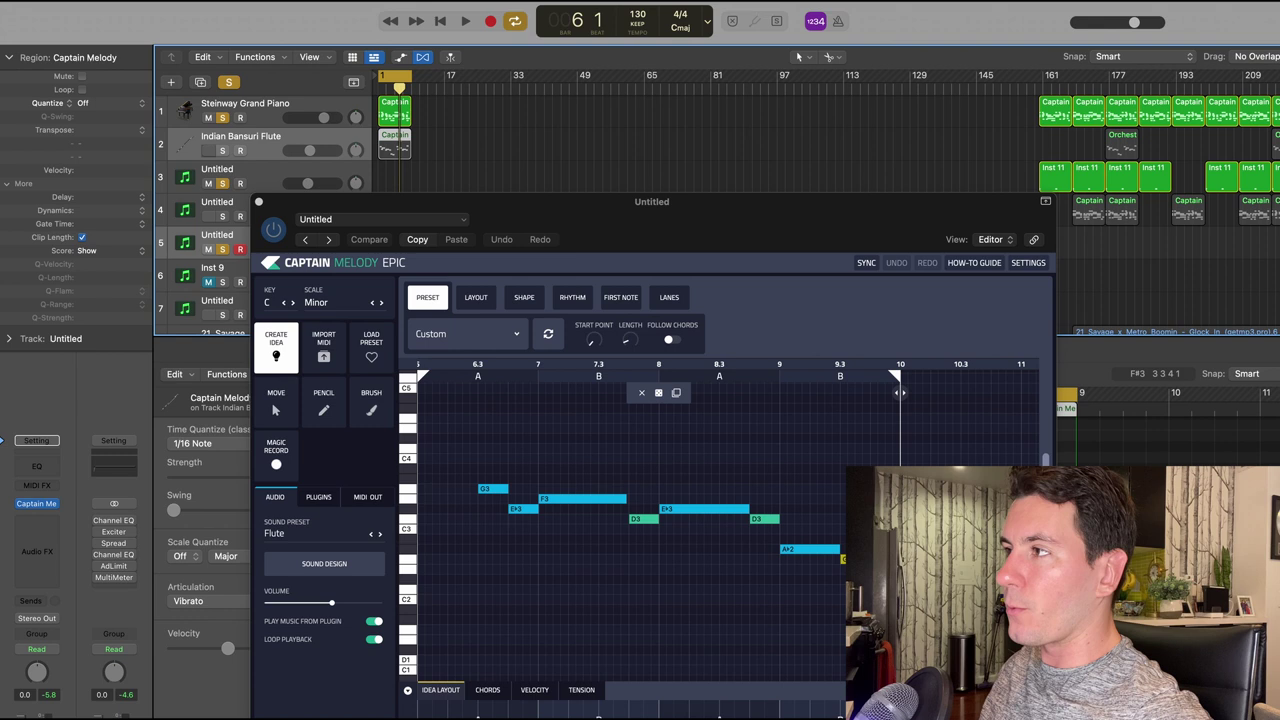
{"action": "left_click_drag", "start_coordinate": [678, 233], "coordinate": [674, 181]}
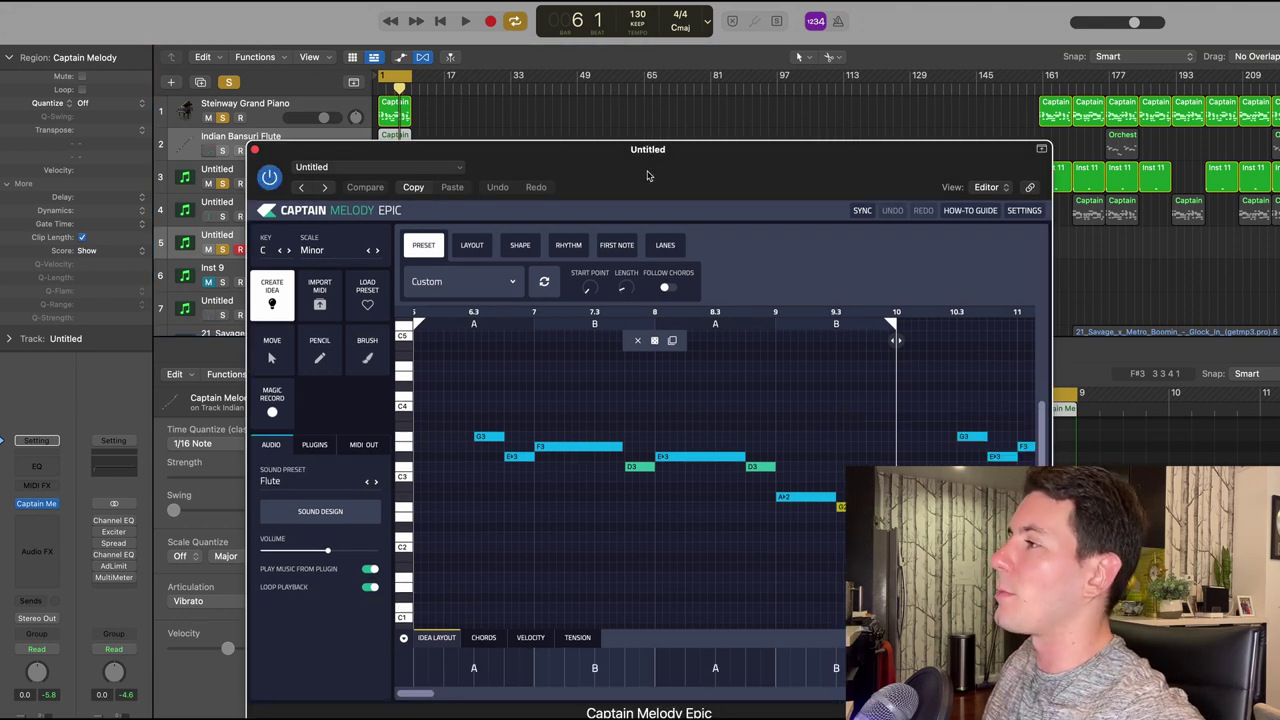
Step: Check the sound preset list, then show the flute region's notes in the piano roll
{"action": "left_click", "coordinate": [288, 479]}
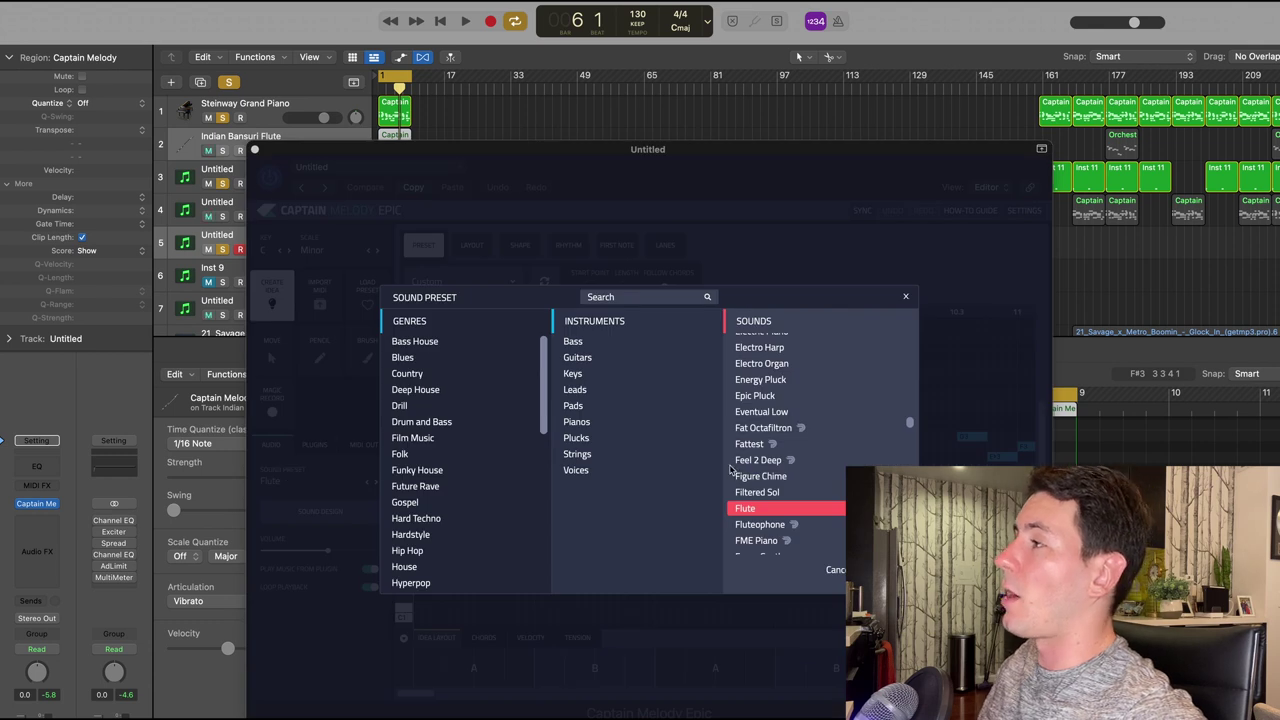
{"action": "scroll", "coordinate": [750, 465], "scroll_direction": "down", "scroll_amount": 10}
{"action": "scroll", "coordinate": [770, 458], "scroll_direction": "up", "scroll_amount": 10}
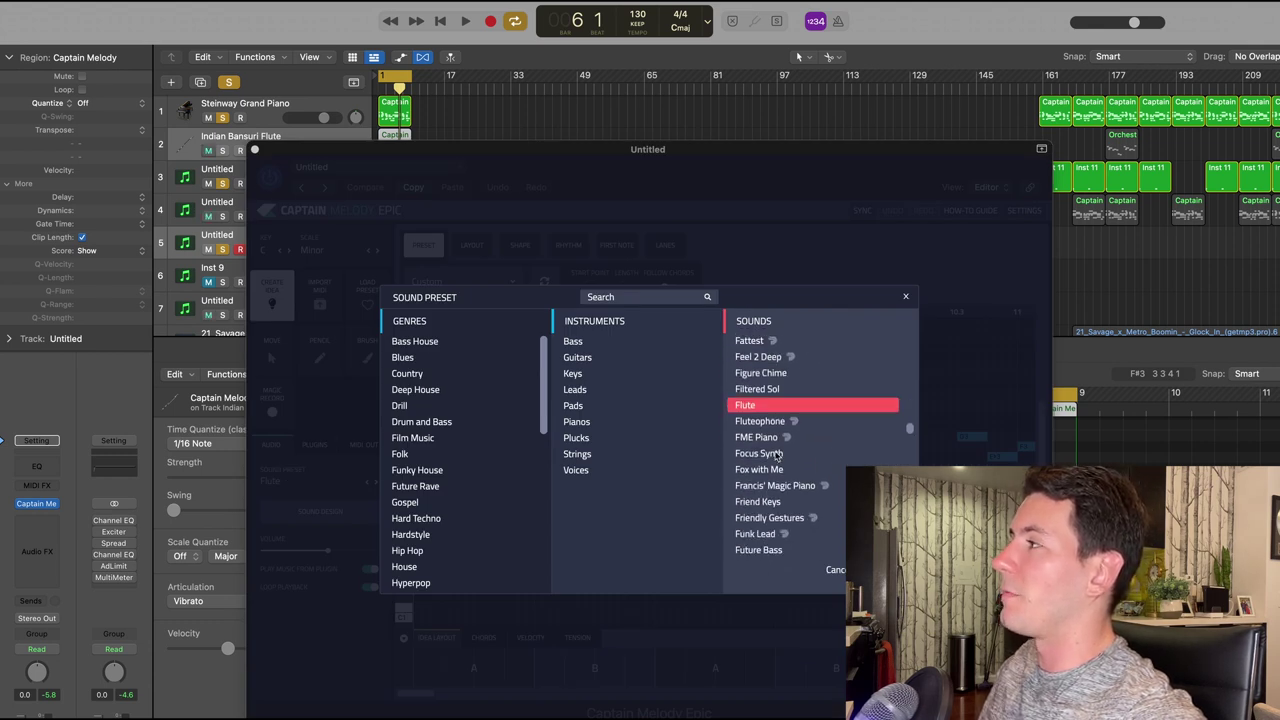
{"action": "scroll", "coordinate": [778, 456], "scroll_direction": "up", "scroll_amount": 1}
{"action": "left_click", "coordinate": [906, 296]}
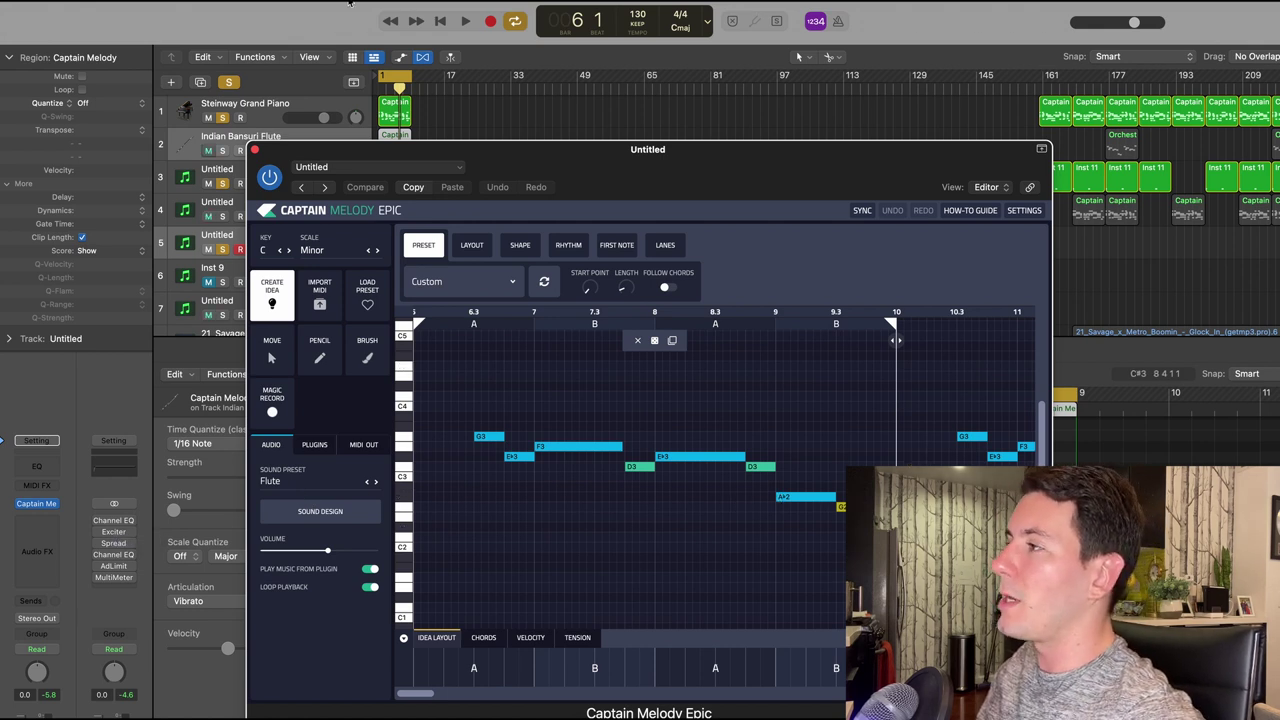
{"action": "left_click", "coordinate": [337, 141]}
{"action": "left_click", "coordinate": [255, 149]}
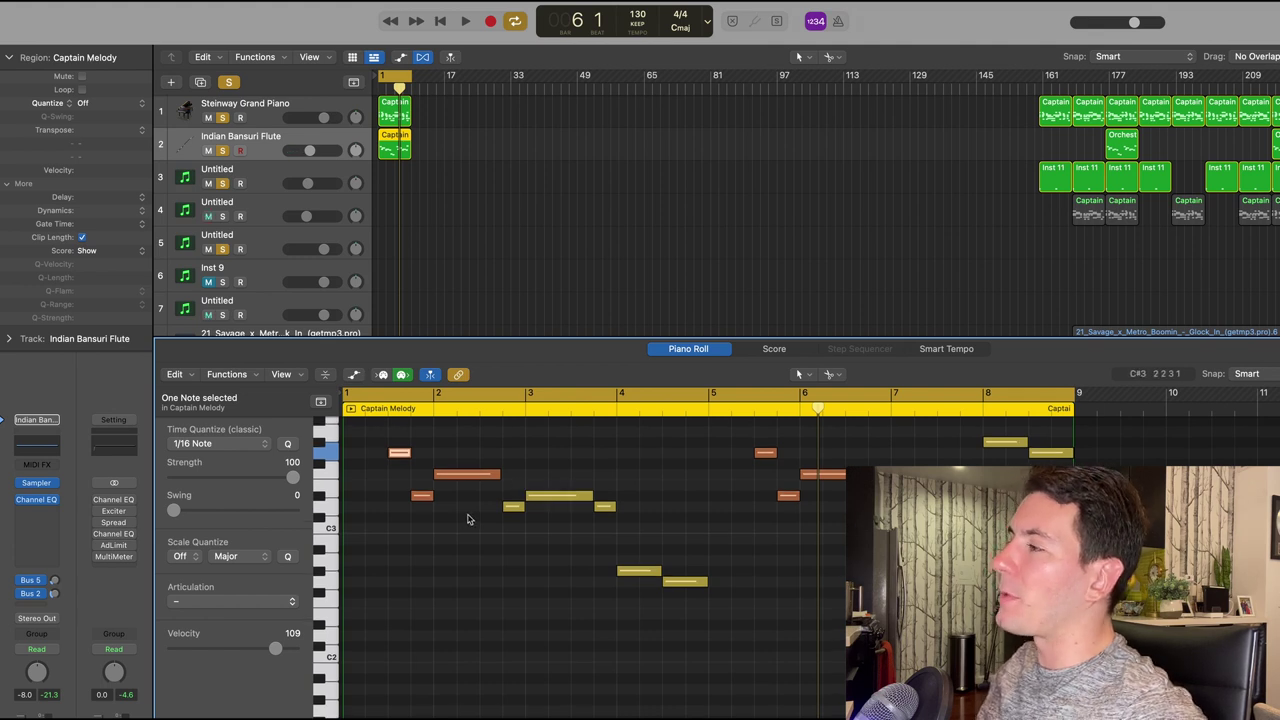
Step: Play the flute melody from bar 1
{"action": "scroll", "coordinate": [677, 535], "scroll_direction": "up", "scroll_amount": 1}
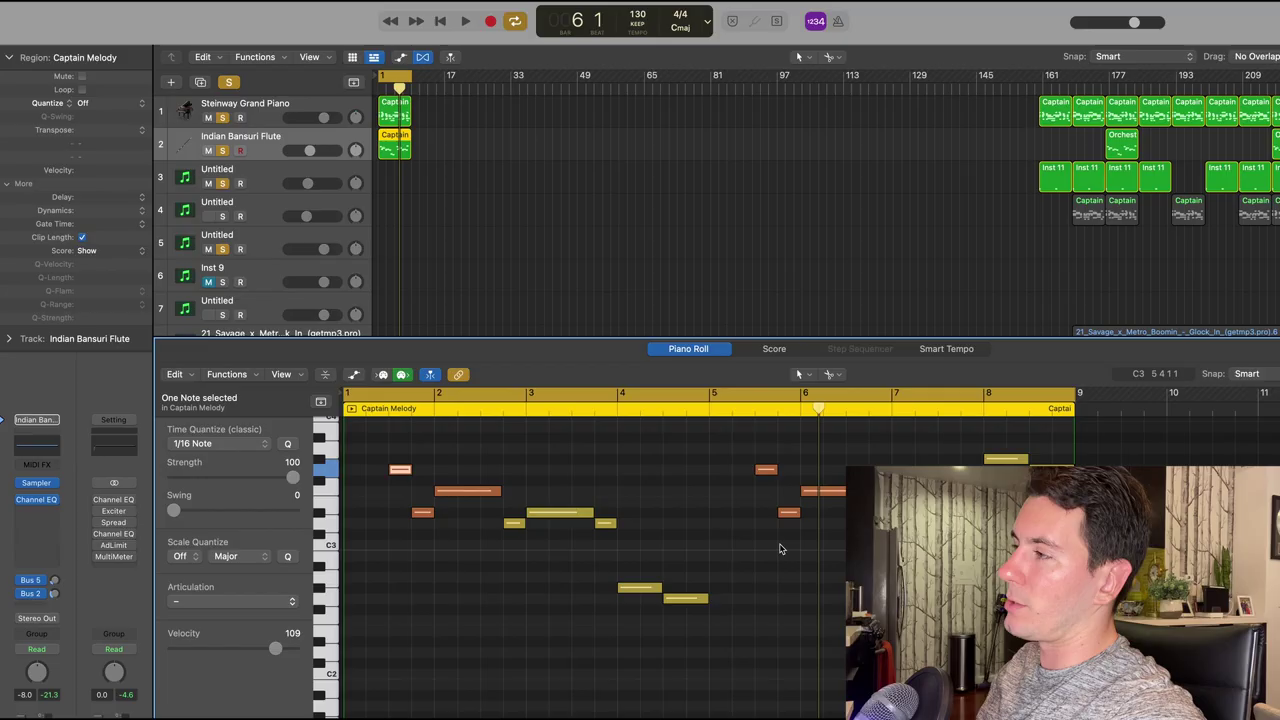
{"action": "key", "text": "space"}
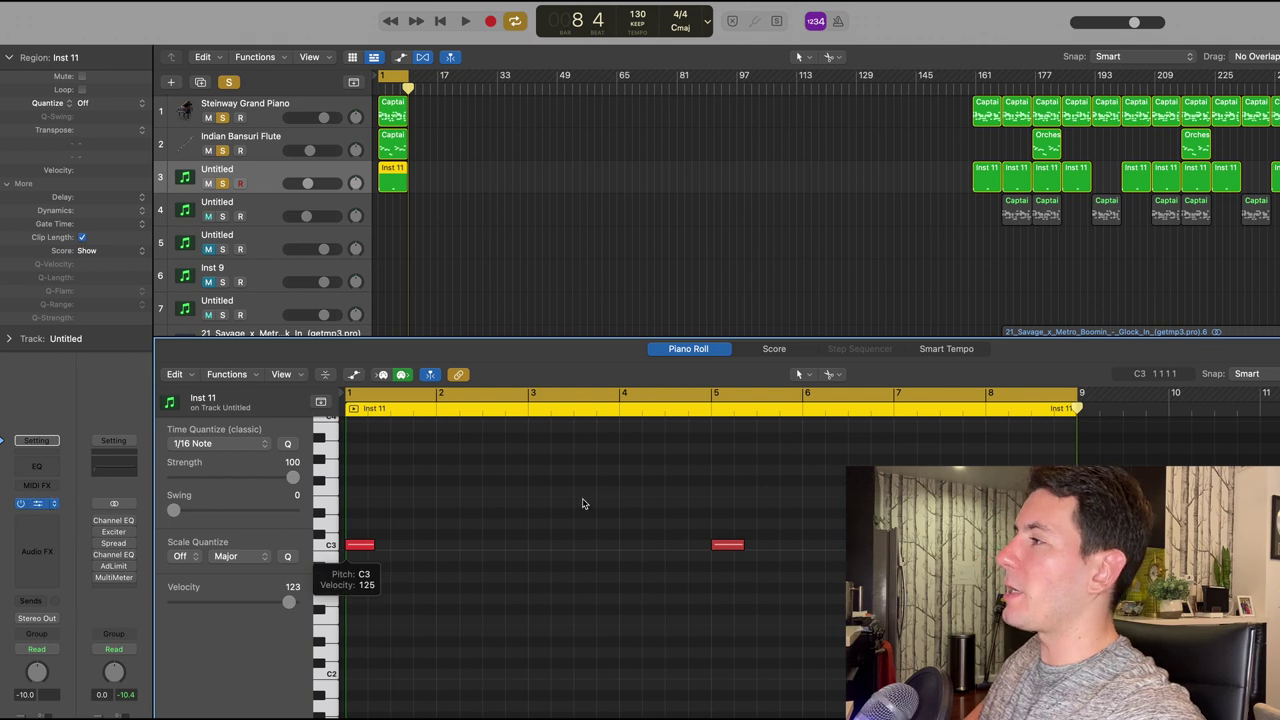
{"action": "left_click", "coordinate": [36, 503]}
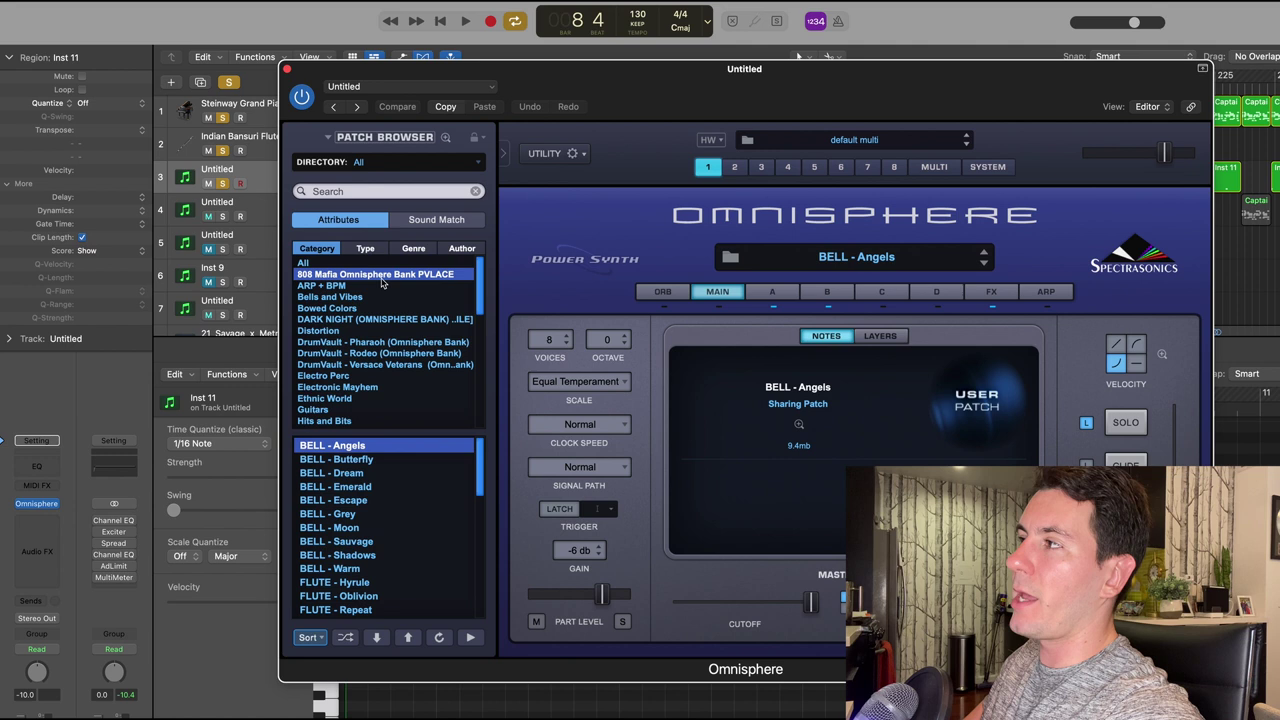
{"action": "left_click", "coordinate": [287, 69]}
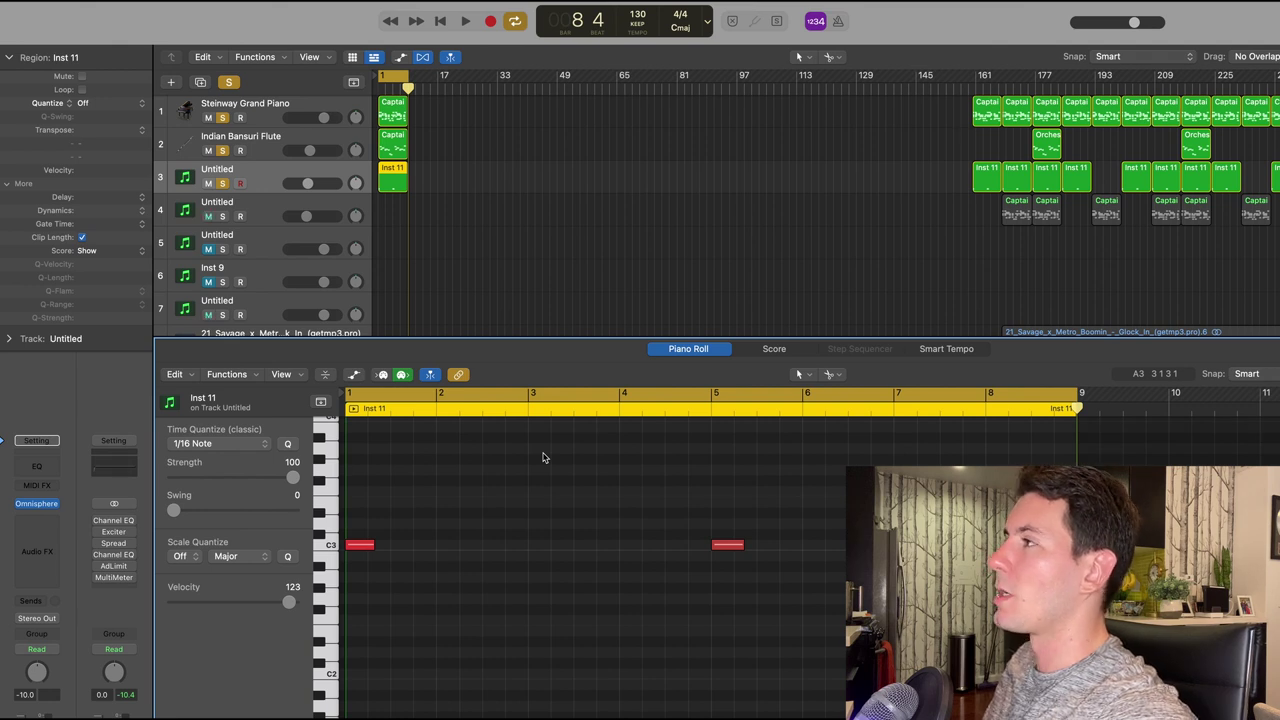
{"action": "key", "text": "space"}
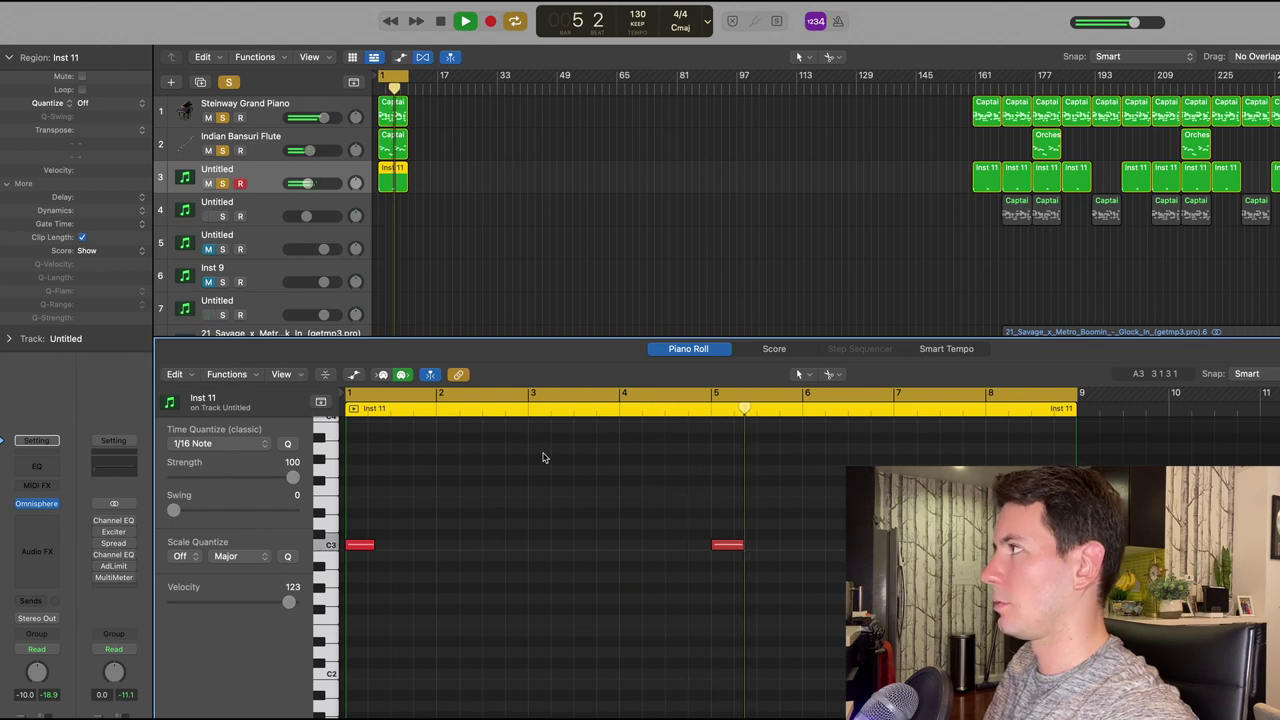
{"action": "key", "text": "space"}
{"action": "scroll", "coordinate": [901, 207], "scroll_direction": "up", "scroll_amount": 5}
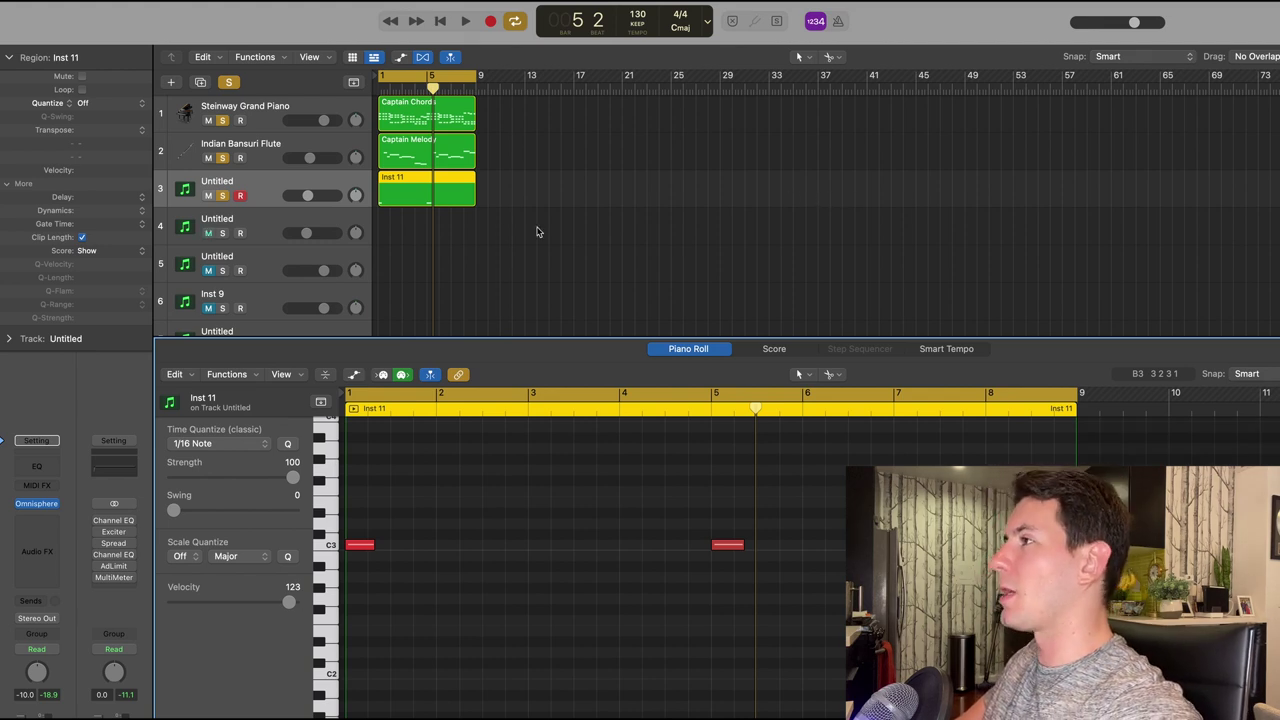
Step: Option-drag the Captain Chords region onto track 4 and check its Pad - Aquafina instrument
{"action": "left_click", "coordinate": [375, 224]}
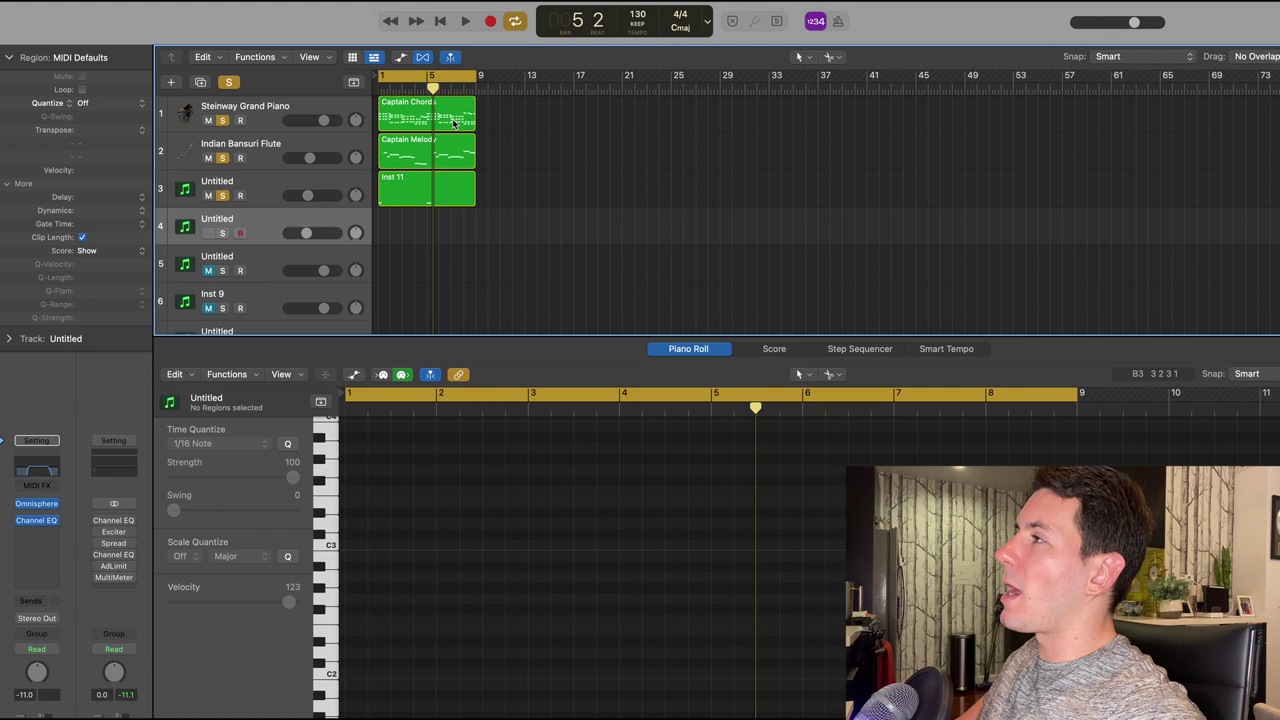
{"action": "left_click_drag", "start_coordinate": [413, 117], "coordinate": [413, 232]}
{"action": "left_click", "coordinate": [262, 228]}
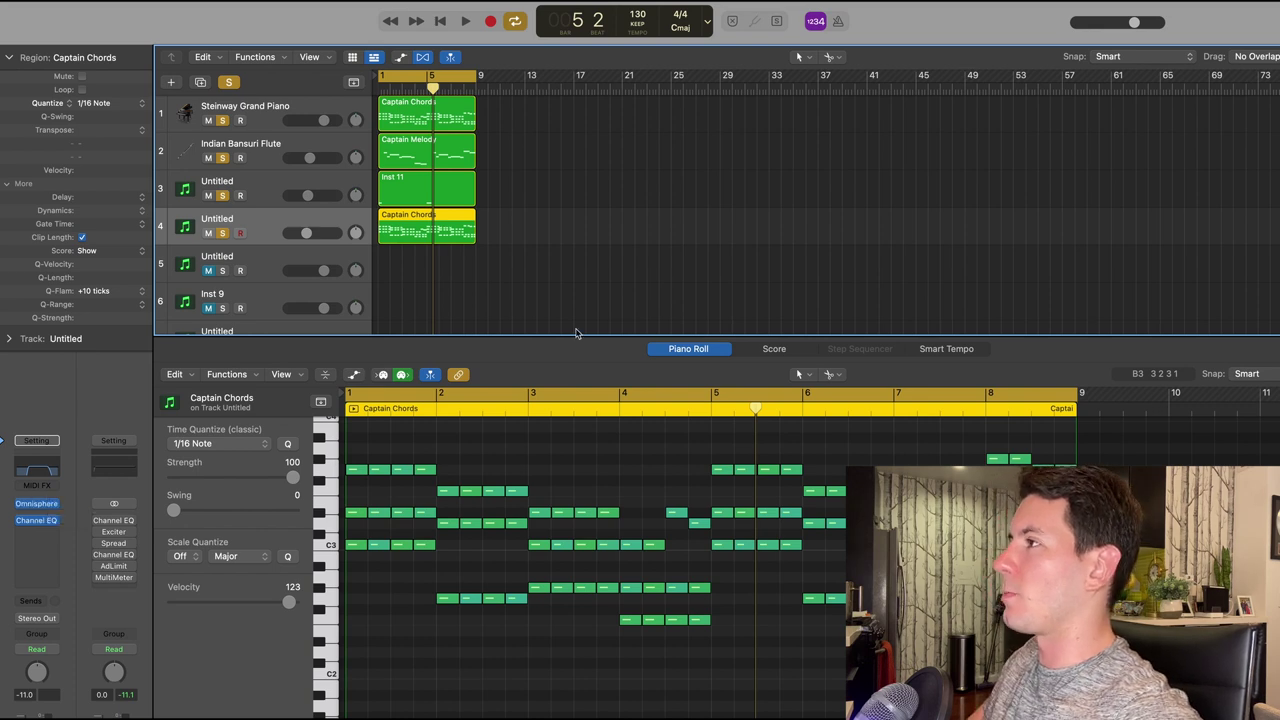
{"action": "mouse_move", "coordinate": [306, 232]}
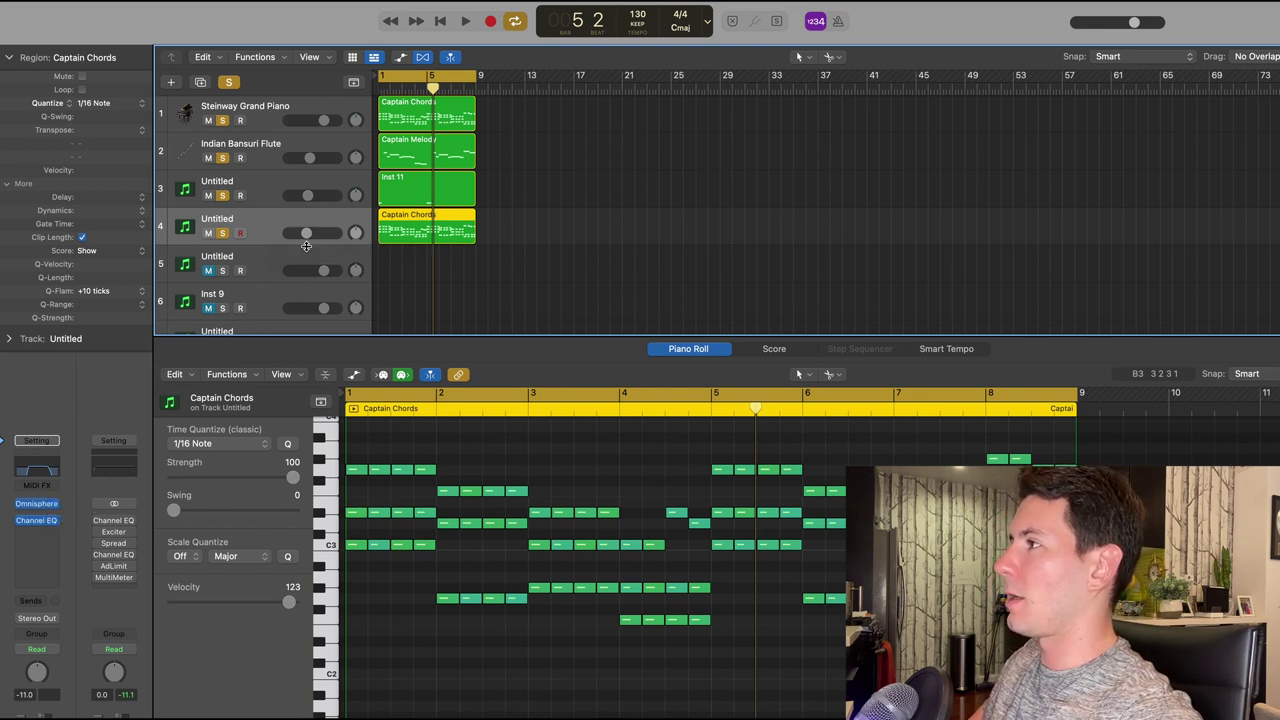
{"action": "left_click", "coordinate": [37, 524]}
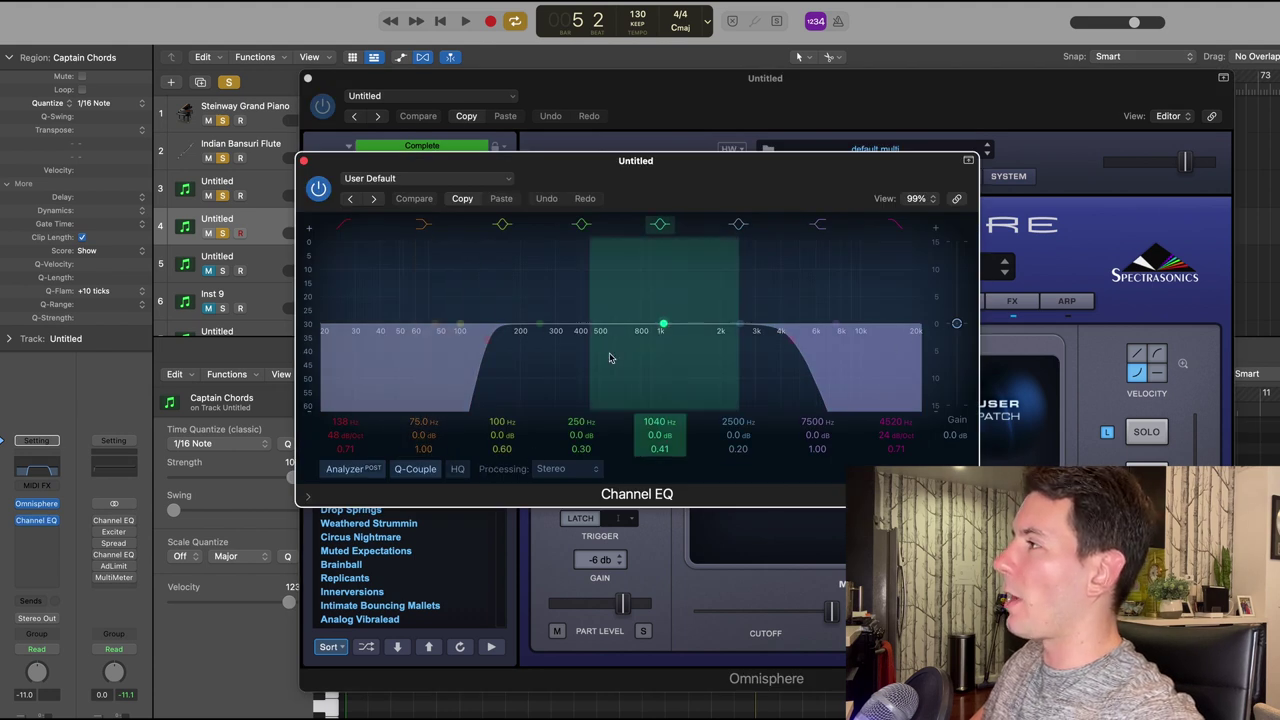
{"action": "key", "text": "super+w"}
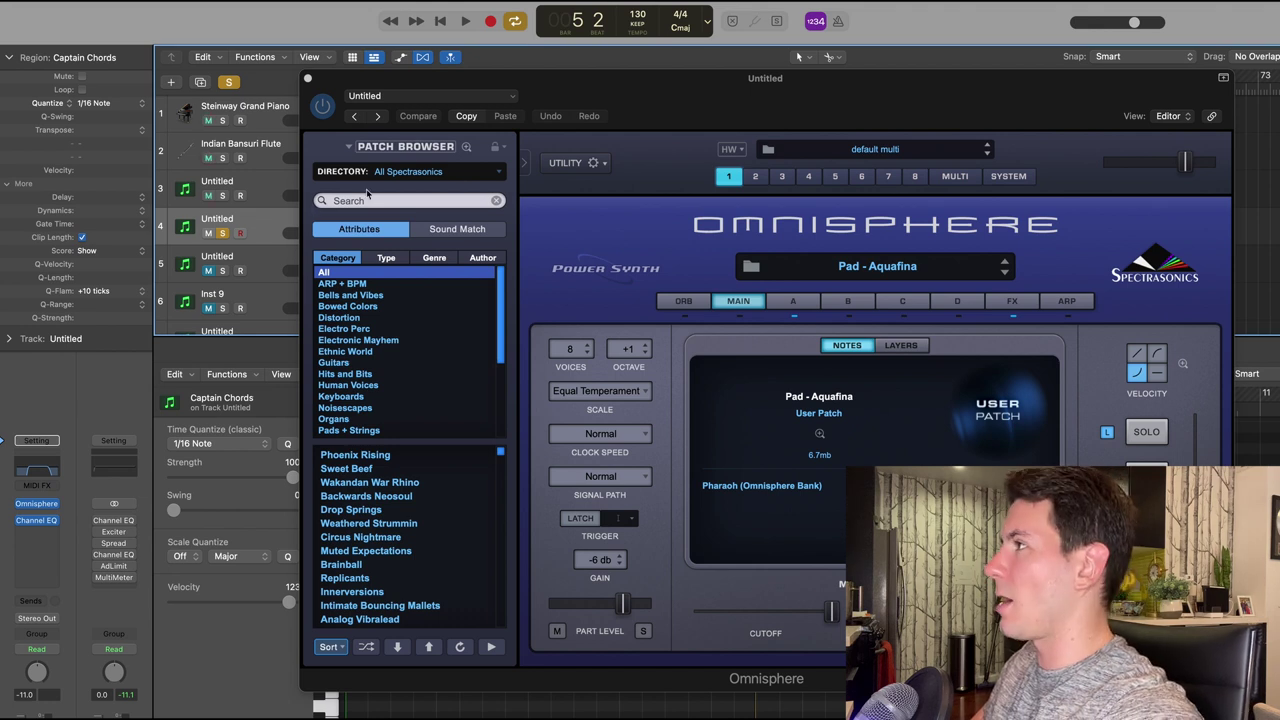
{"action": "left_click", "coordinate": [309, 79]}
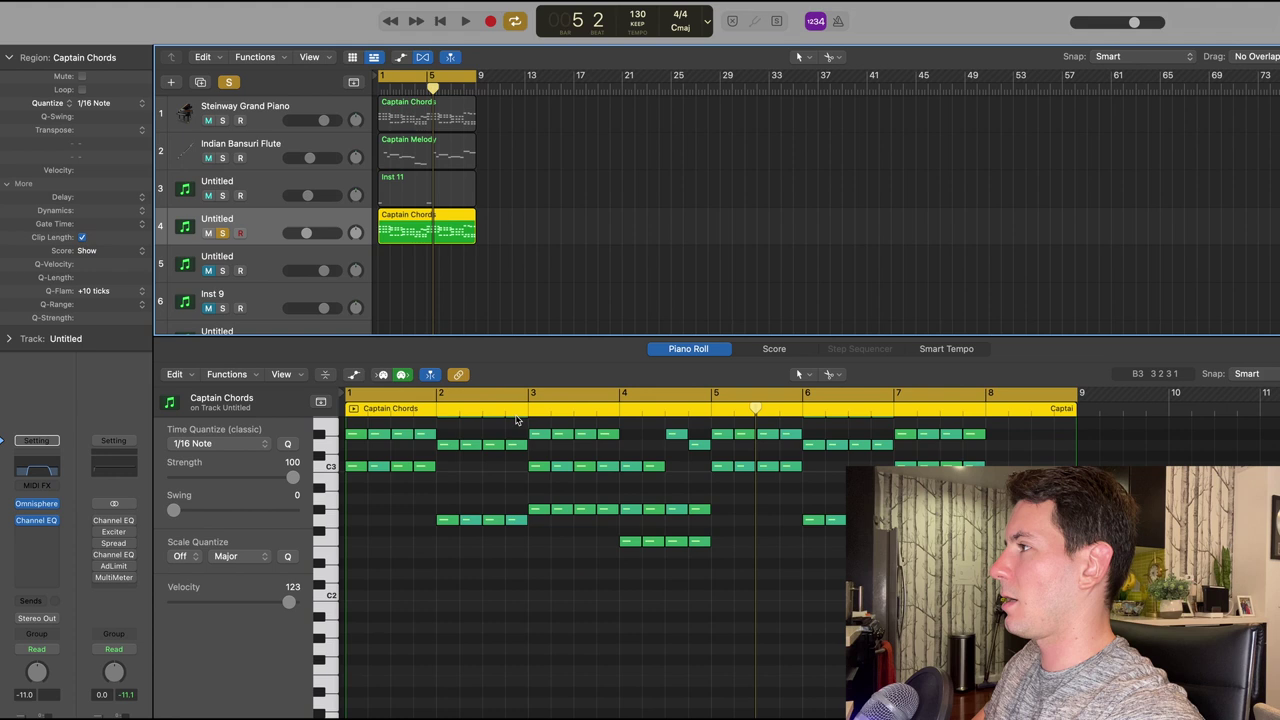
Step: Play the pad chords with the piano, flute and bell tracks soloed
{"action": "key", "text": "space"}
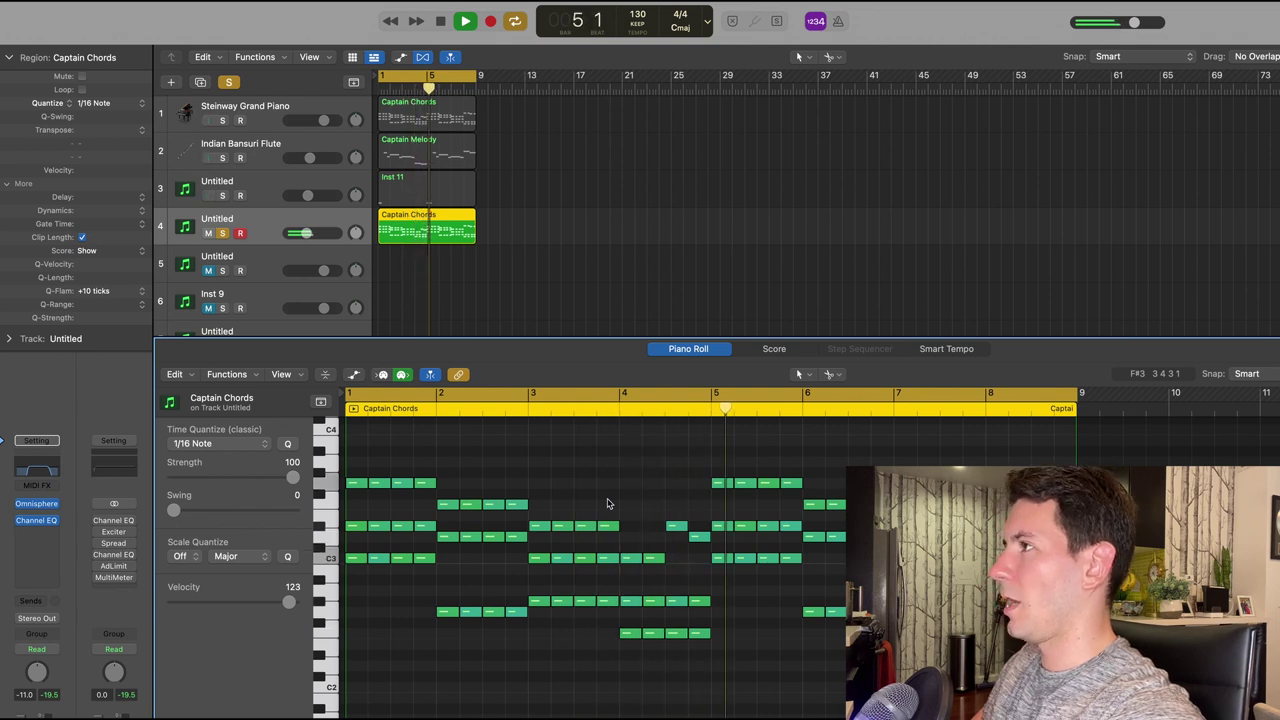
{"action": "mouse_move", "coordinate": [208, 195]}
{"action": "left_mouse_down"}
{"action": "mouse_move", "coordinate": [208, 120]}
{"action": "mouse_move", "coordinate": [222, 195]}
{"action": "left_mouse_up"}
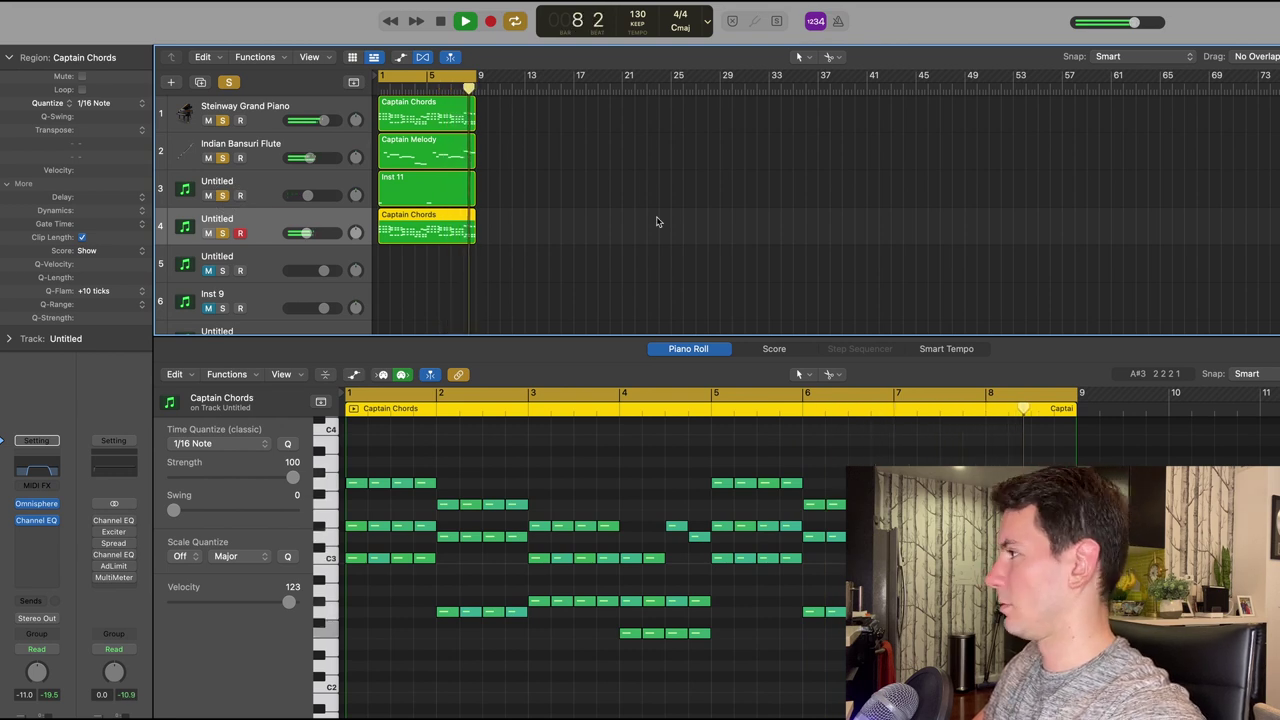
{"action": "key", "text": "space"}
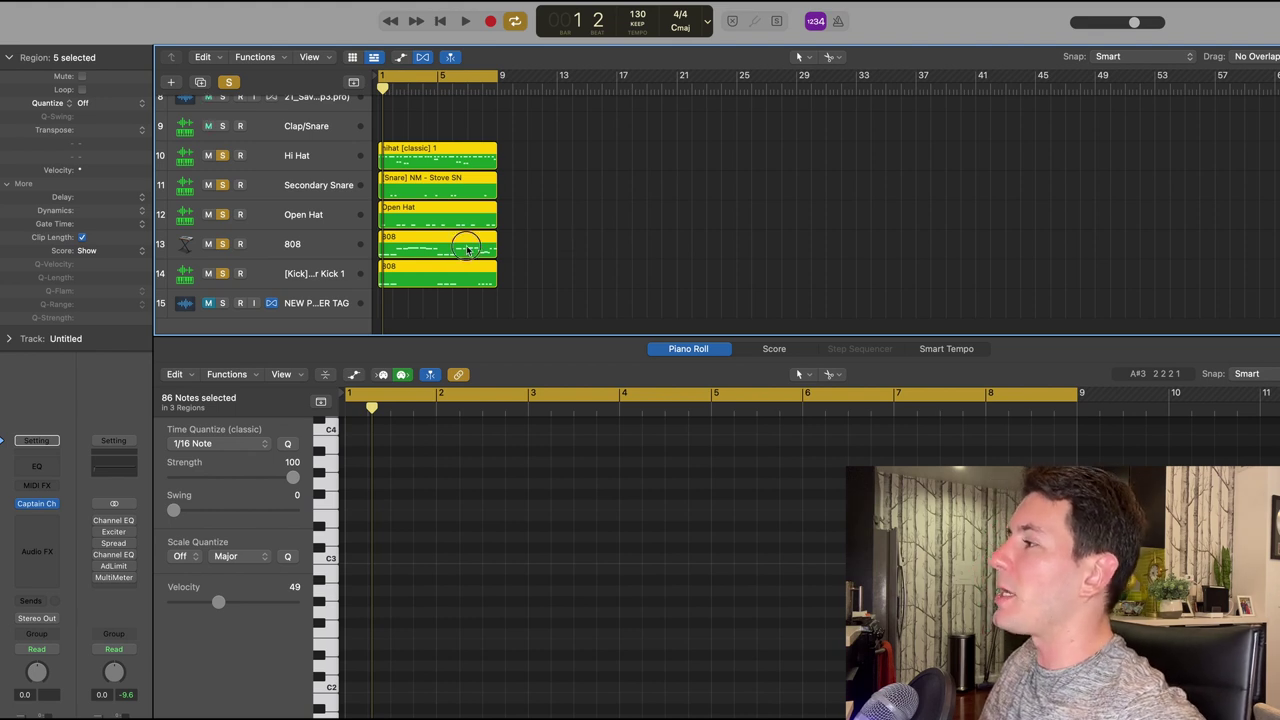
Step: Inspect each drum pattern in the piano roll: 808, secondary snare, hi-hat, open hat and kick
{"action": "left_click", "coordinate": [614, 460]}
{"action": "left_click", "coordinate": [450, 245]}
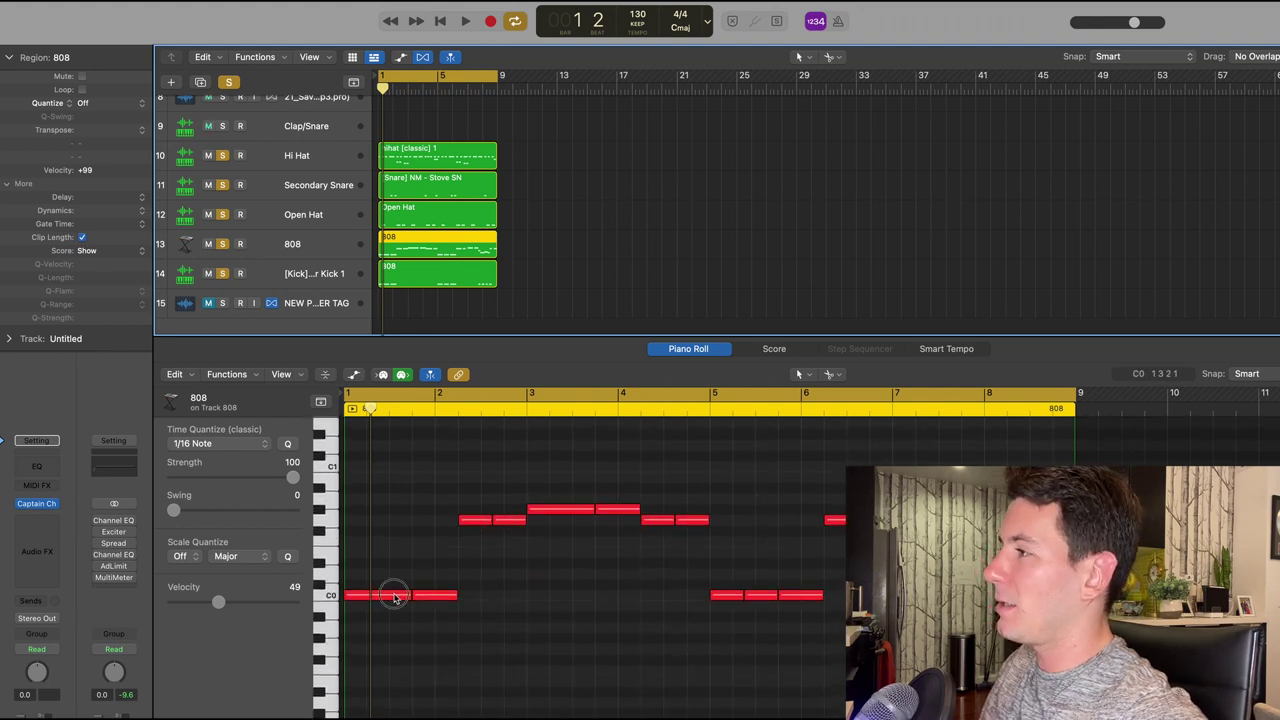
{"action": "left_click", "coordinate": [400, 594]}
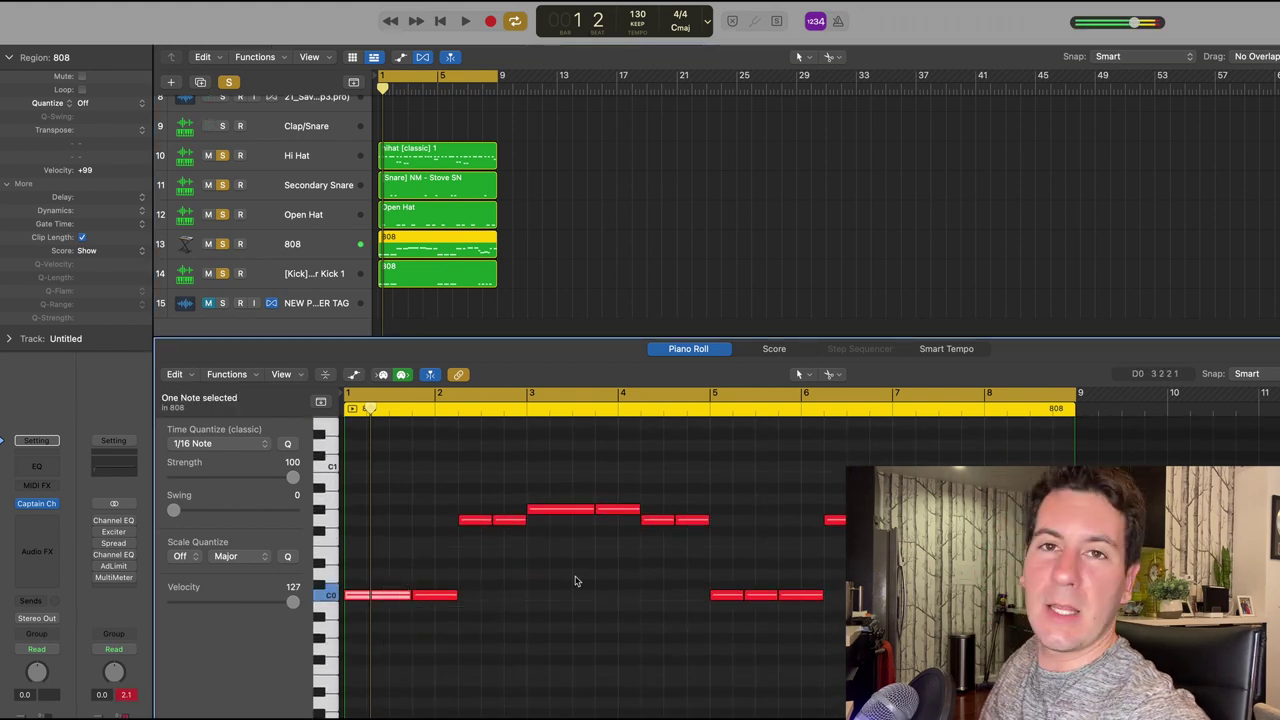
{"action": "left_click", "coordinate": [322, 185]}
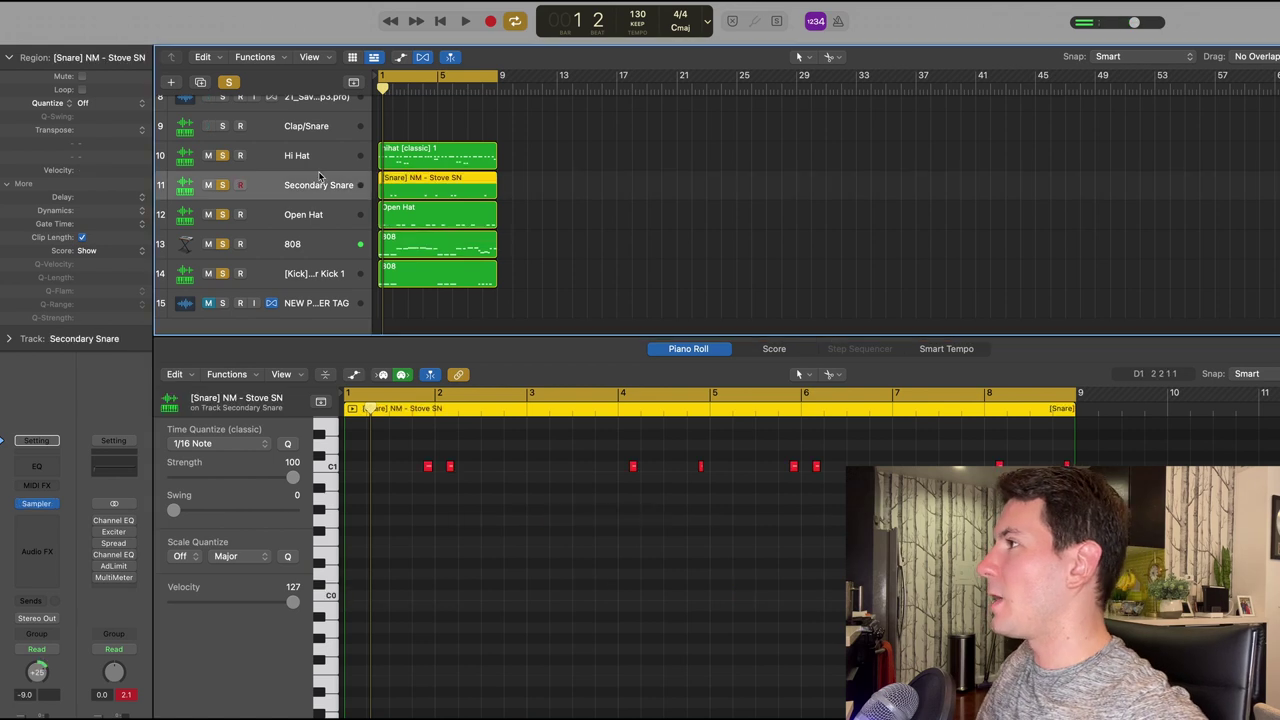
{"action": "left_click", "coordinate": [306, 158]}
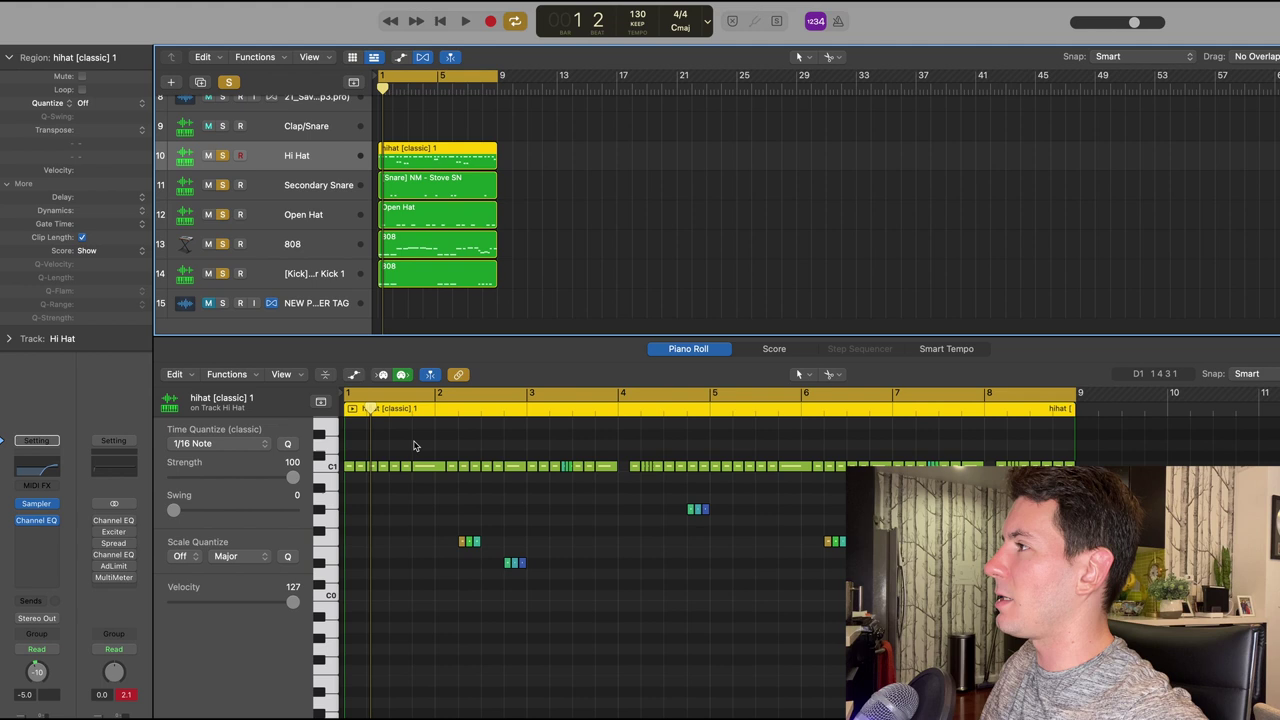
{"action": "left_click", "coordinate": [426, 197]}
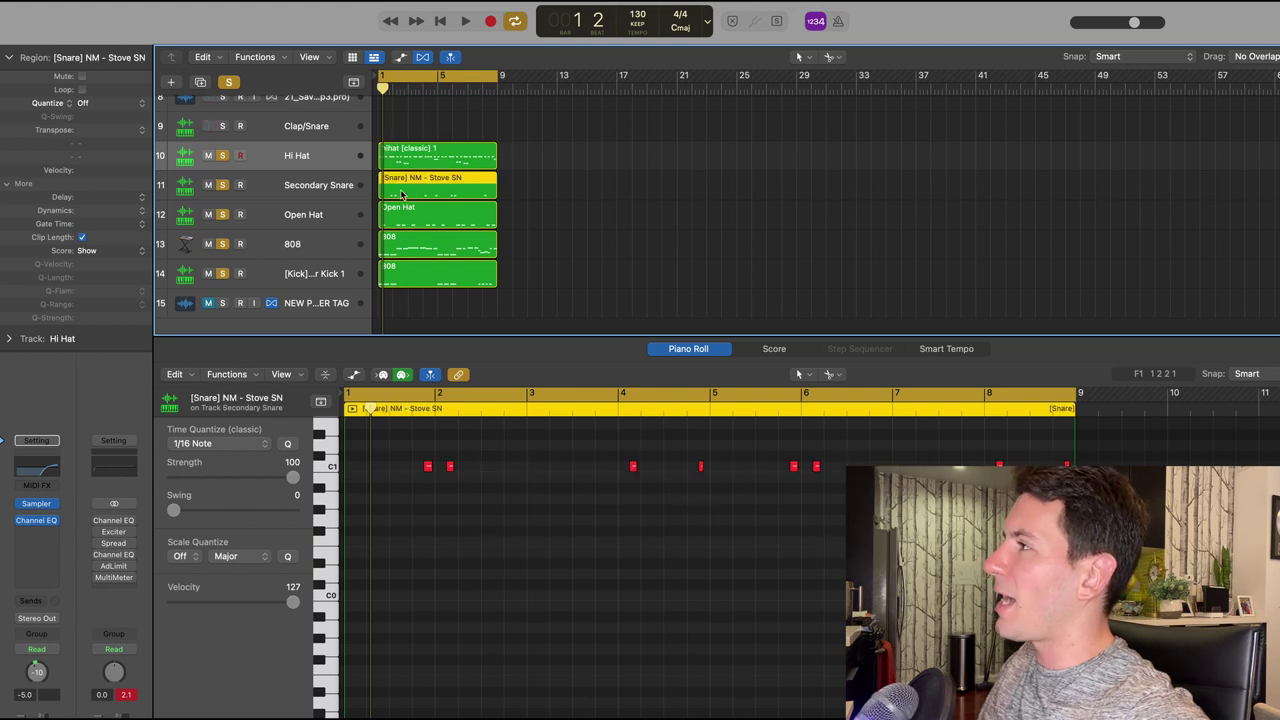
{"action": "left_click", "coordinate": [420, 214]}
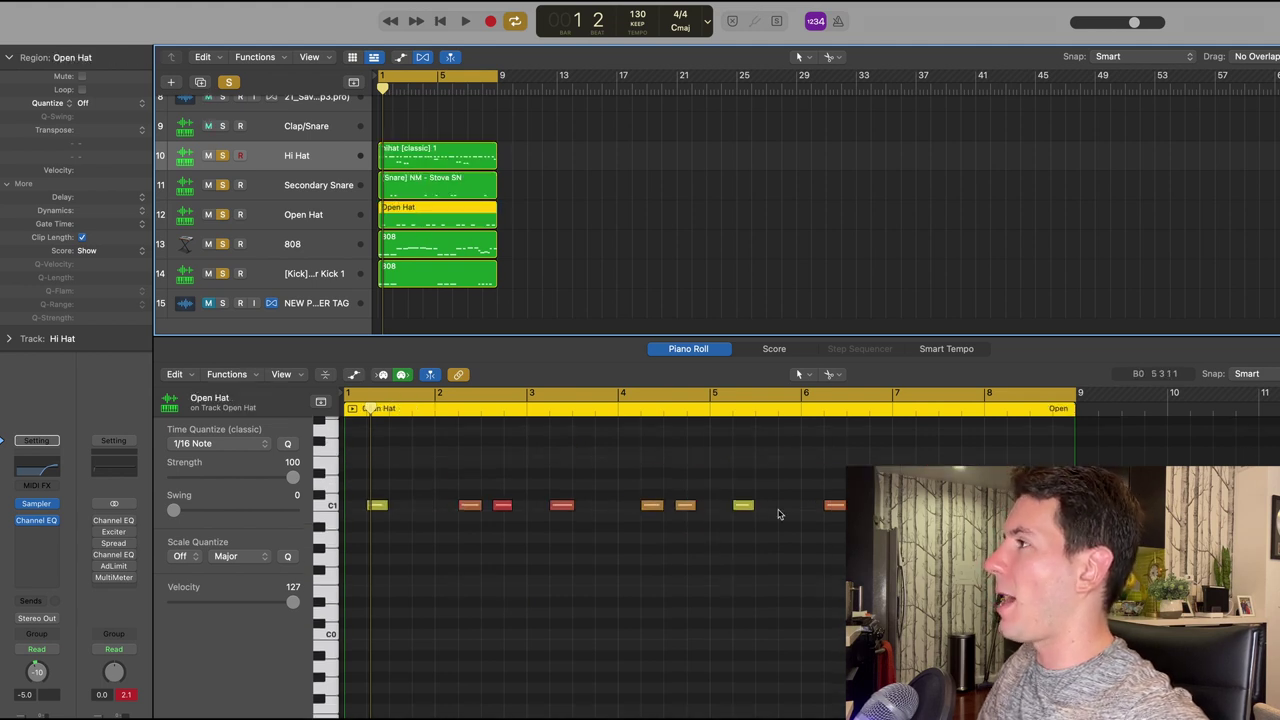
{"action": "left_click", "coordinate": [424, 278]}
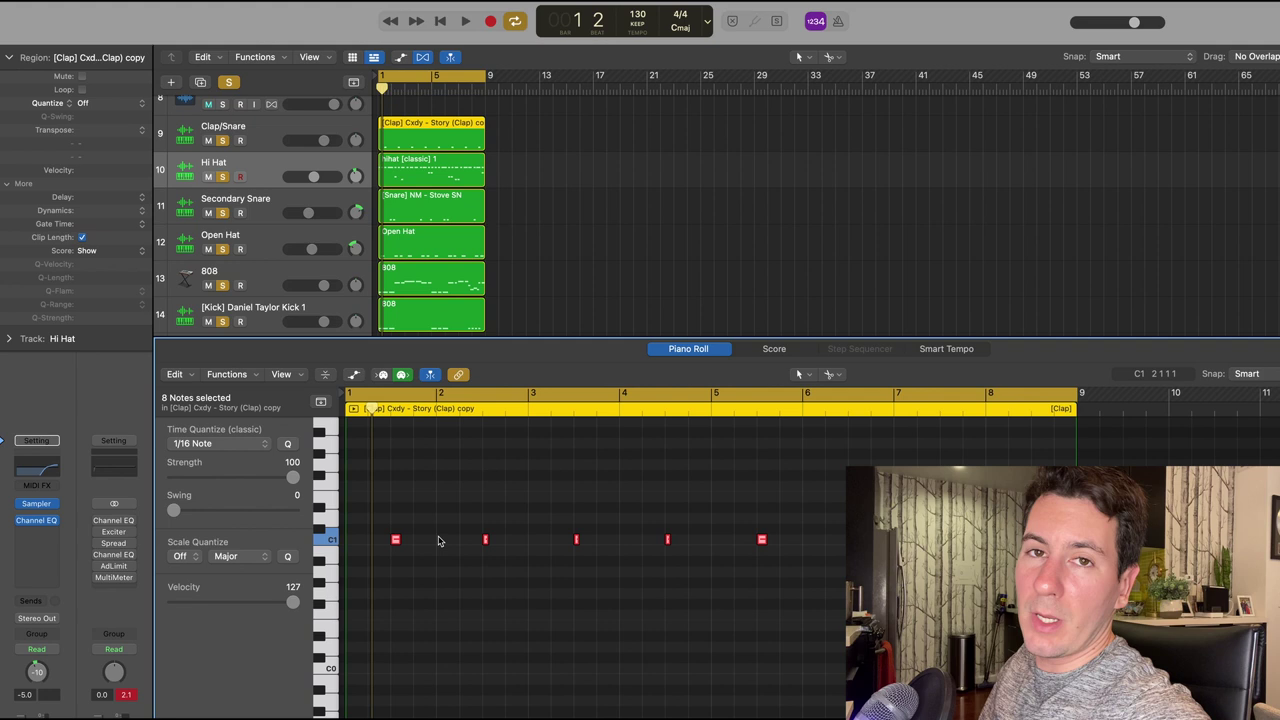
{"action": "scroll", "coordinate": [551, 177], "scroll_direction": "down", "scroll_amount": 2}
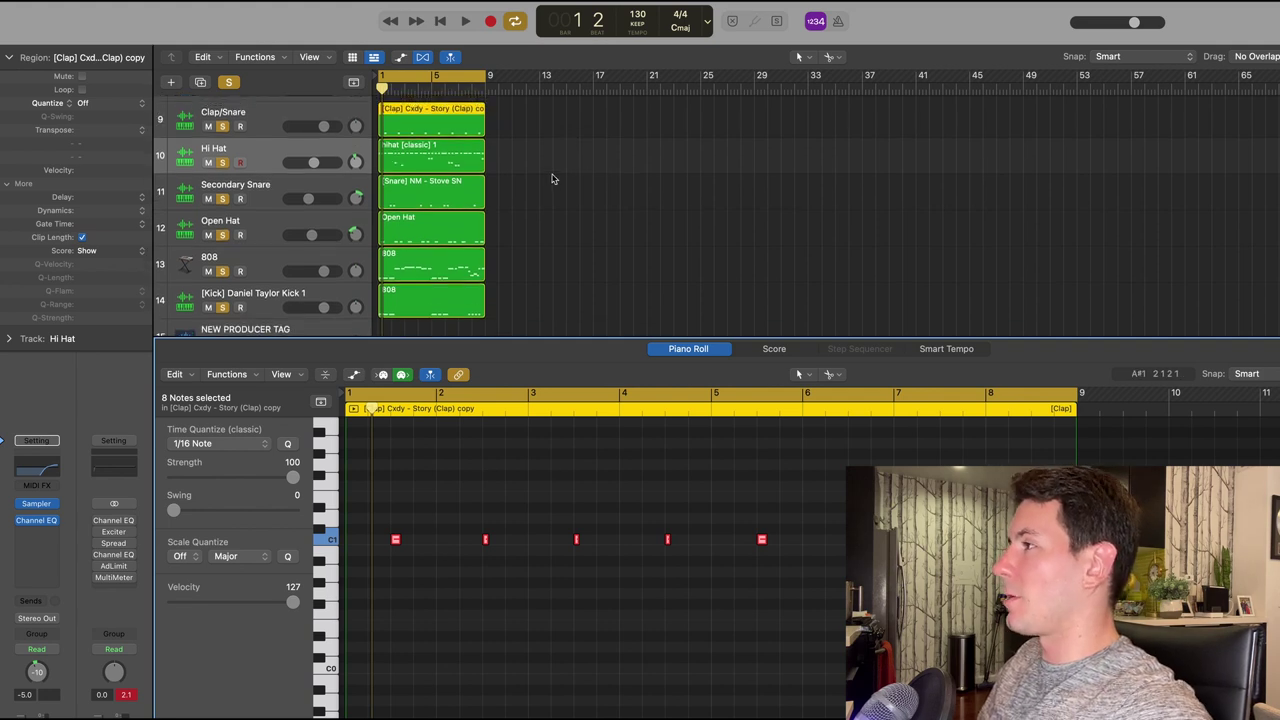
Step: Play the full beat and solo tracks 1–4
{"action": "key", "text": "space"}
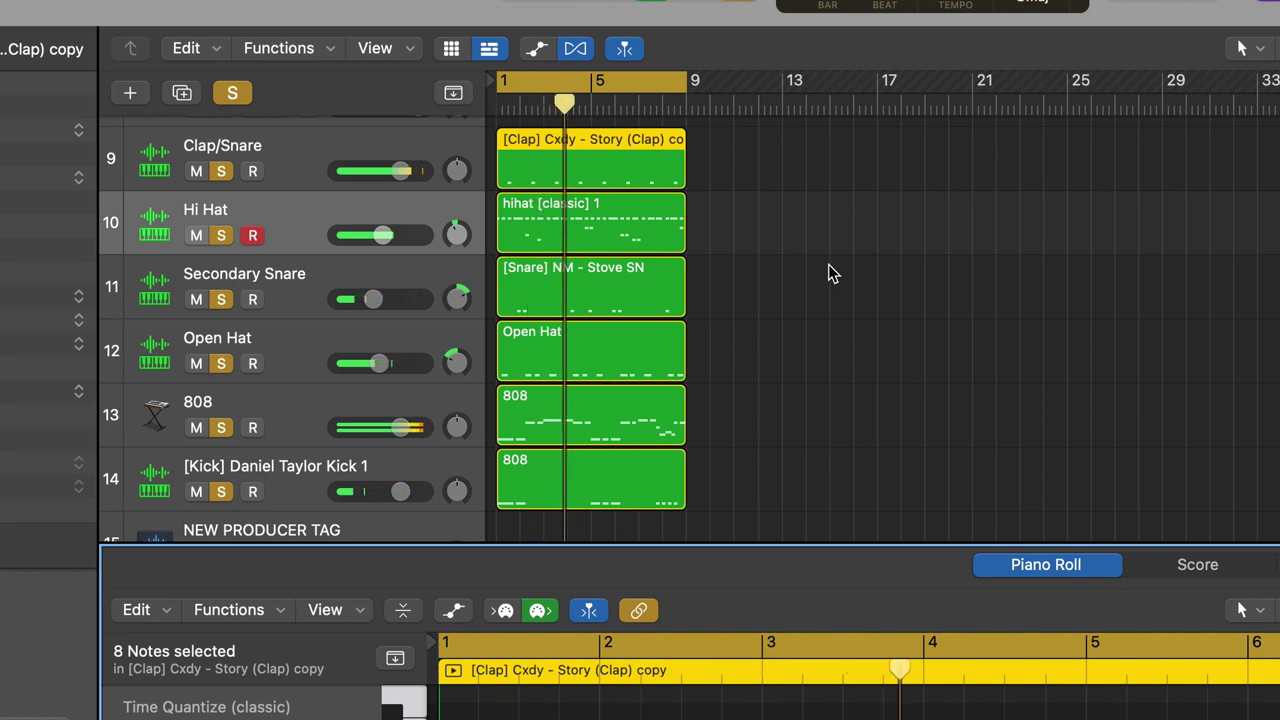
{"action": "scroll", "coordinate": [836, 269], "scroll_direction": "up", "scroll_amount": 10}
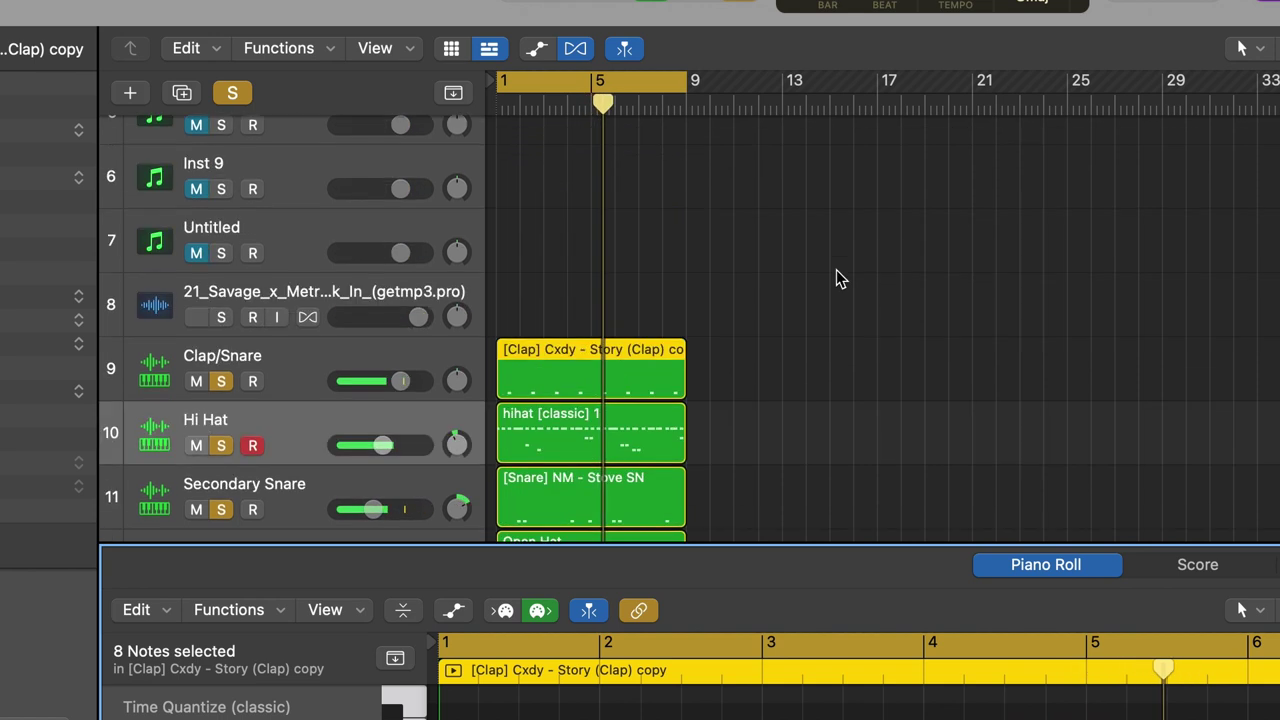
{"action": "left_click_drag", "start_coordinate": [218, 158], "coordinate": [240, 355]}
{"action": "scroll", "coordinate": [941, 316], "scroll_direction": "down", "scroll_amount": 5}
{"action": "scroll", "coordinate": [934, 318], "scroll_direction": "down", "scroll_amount": 6}
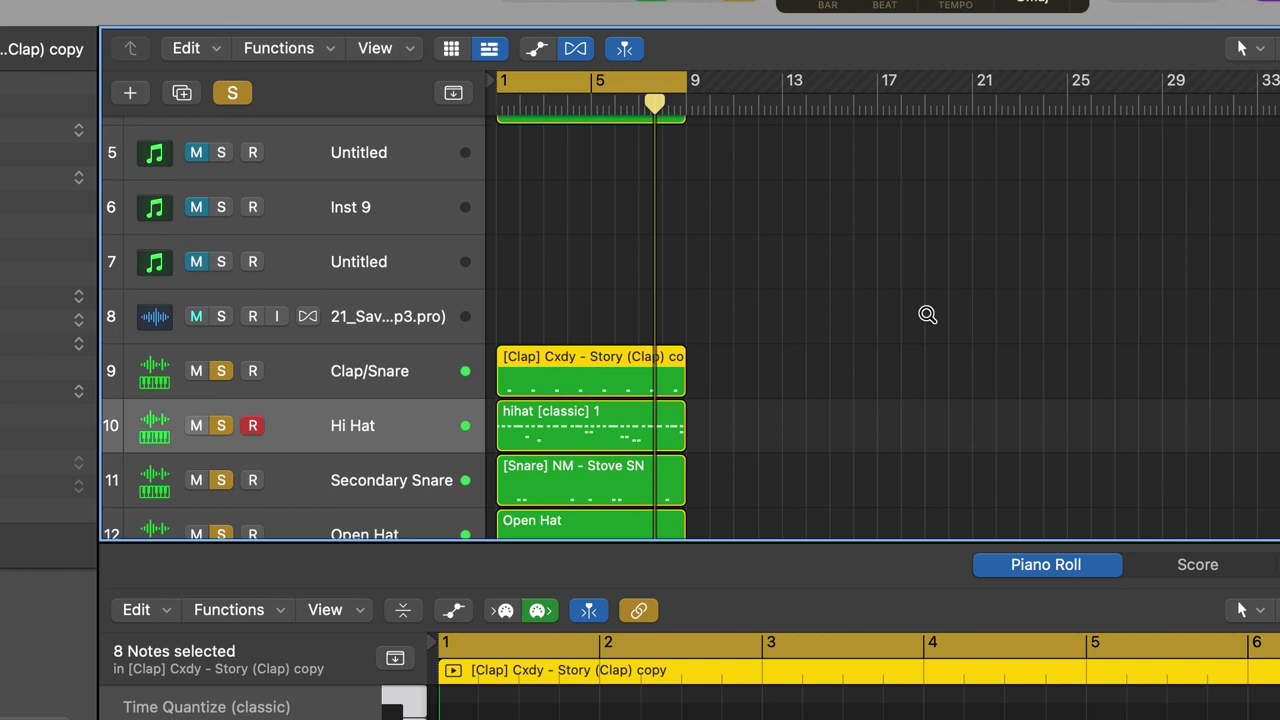
{"action": "scroll", "coordinate": [931, 312], "scroll_direction": "down", "scroll_amount": 3}
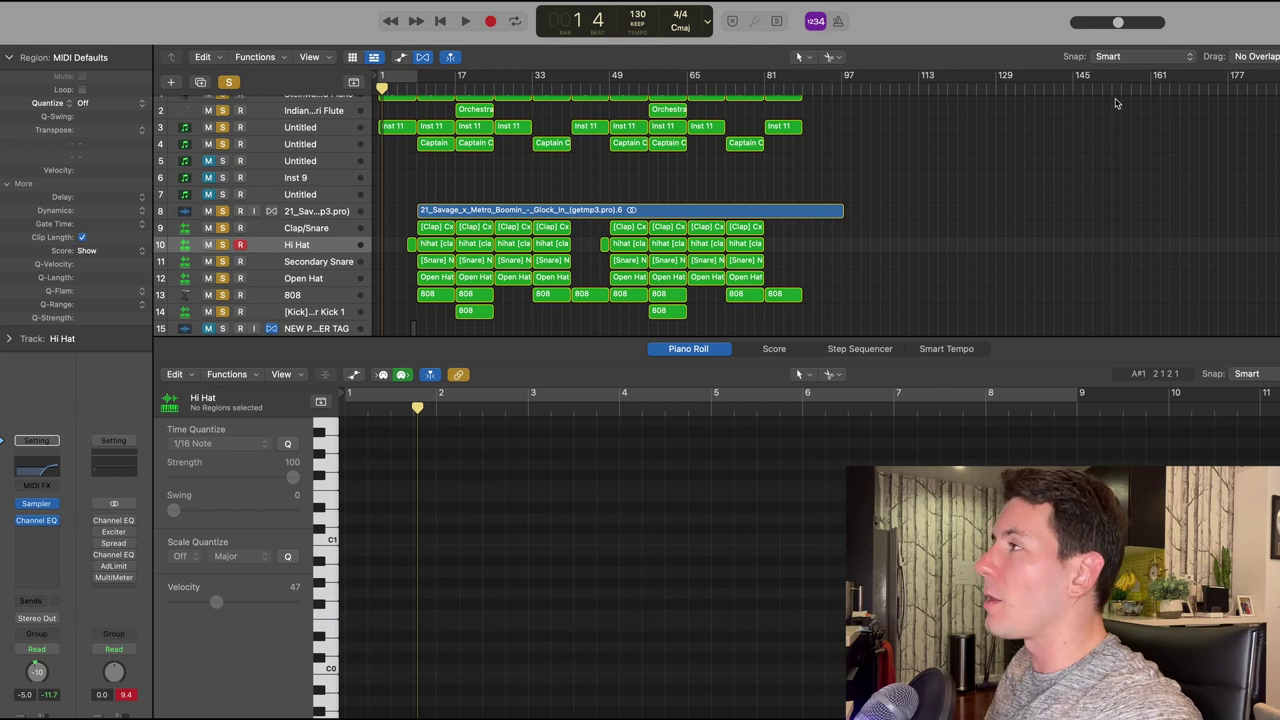
{"action": "scroll", "coordinate": [590, 241], "scroll_direction": "down", "scroll_amount": 4}
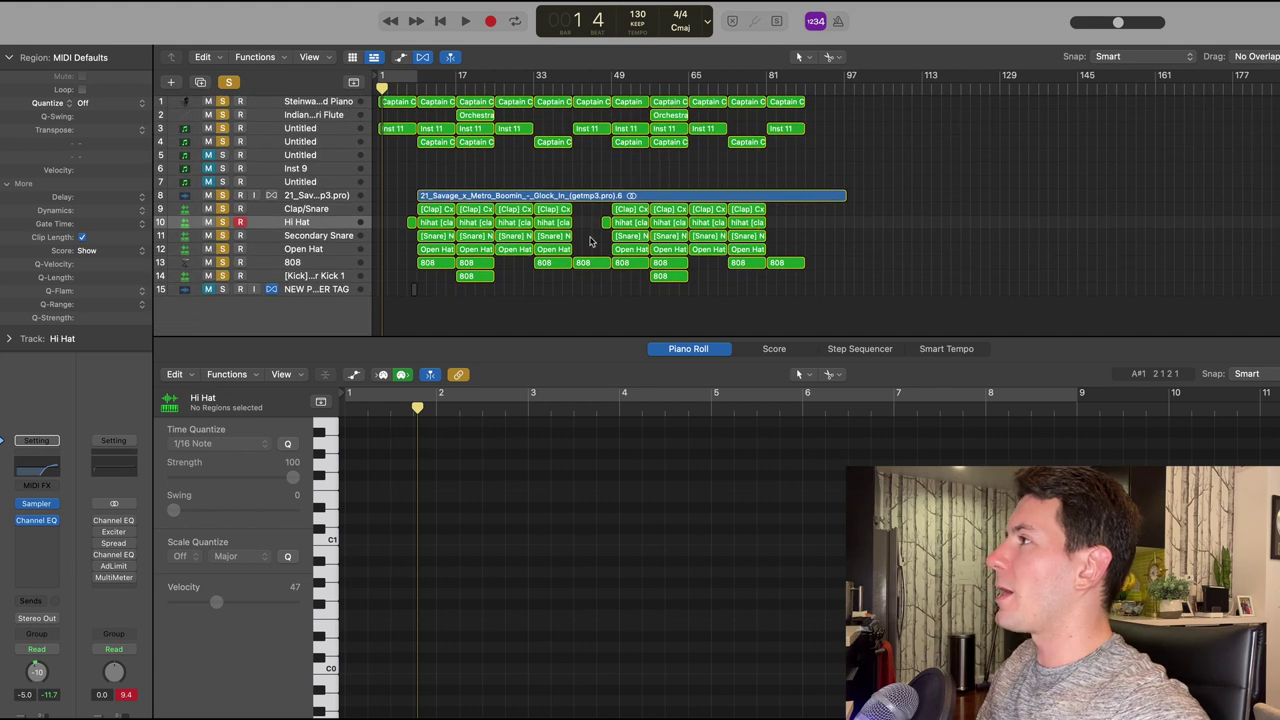
{"action": "left_click", "coordinate": [402, 153]}
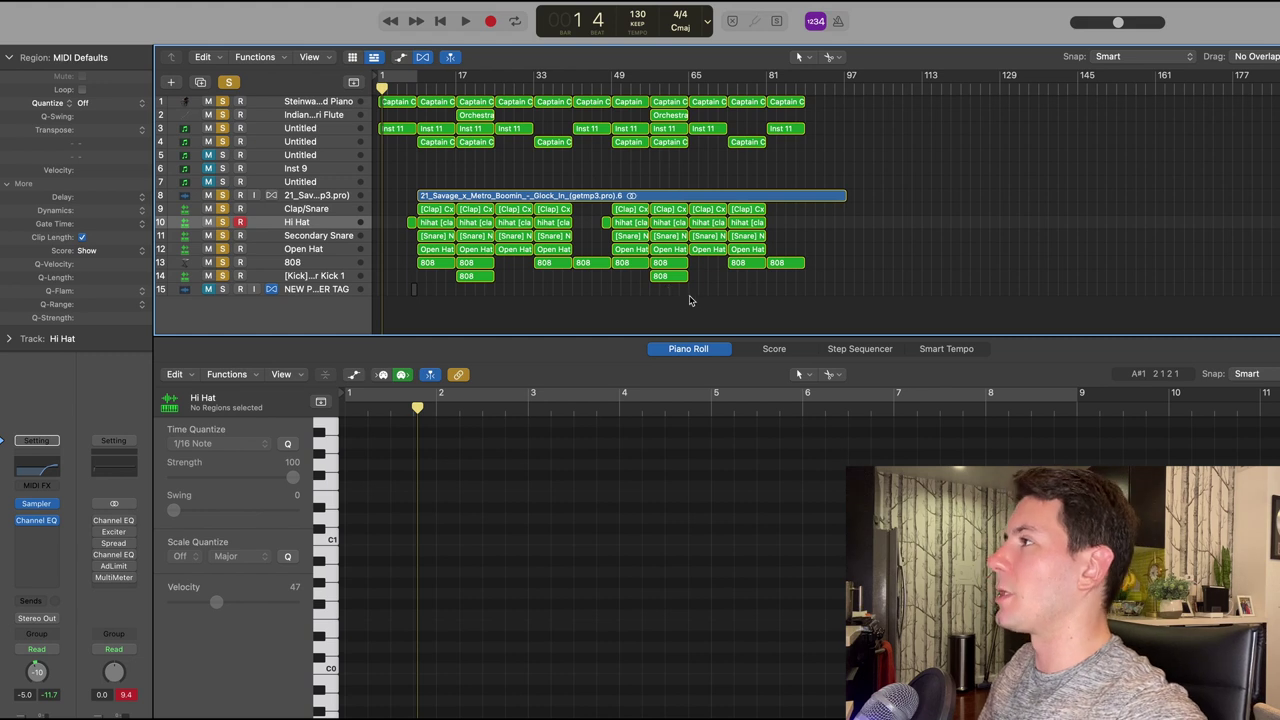
{"action": "left_click", "coordinate": [440, 23]}
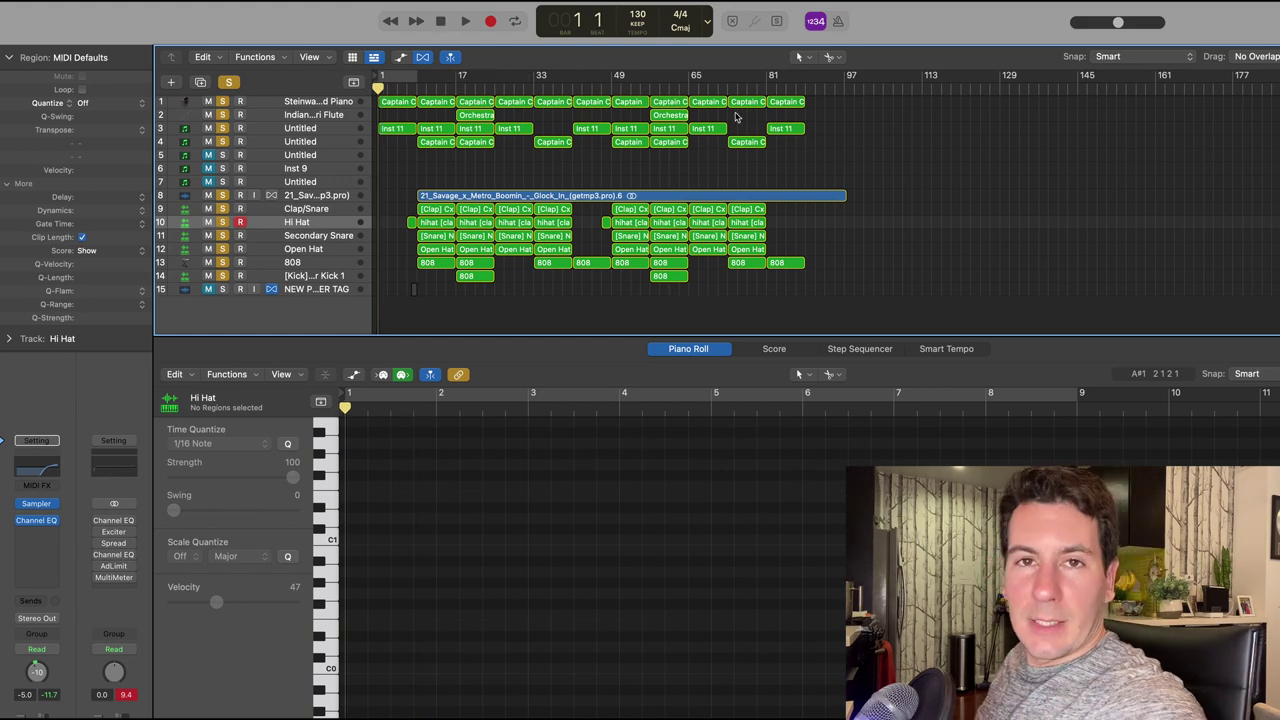